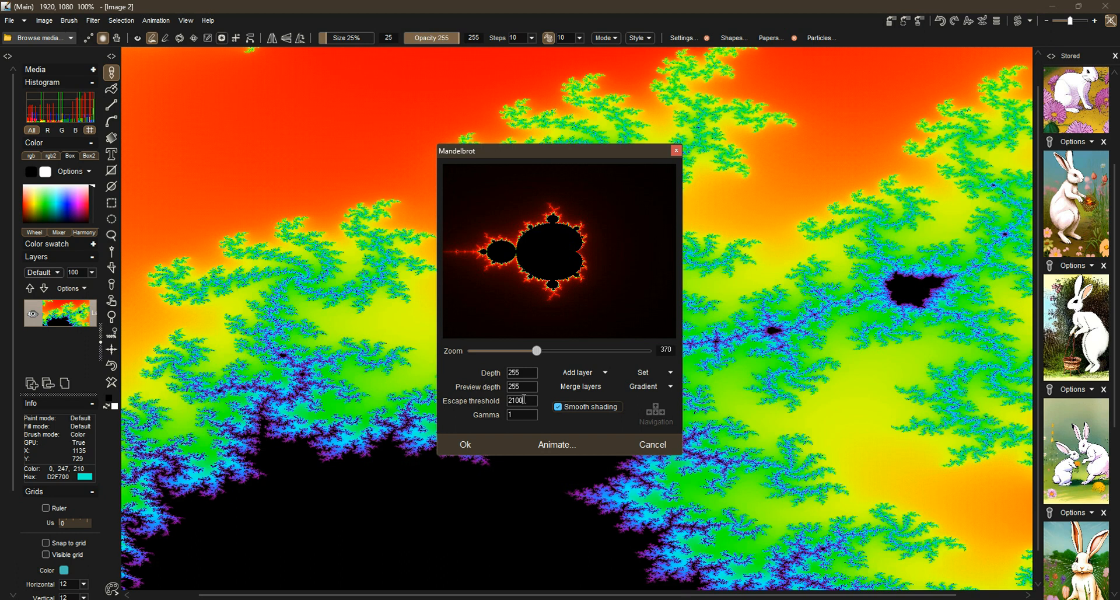
Set the Mandelbrot escape threshold to 1 and the depth to 200
{"action": "left_click_drag", "start_coordinate": [522, 398], "coordinate": [480, 403]}
{"action": "type", "text": "1"}
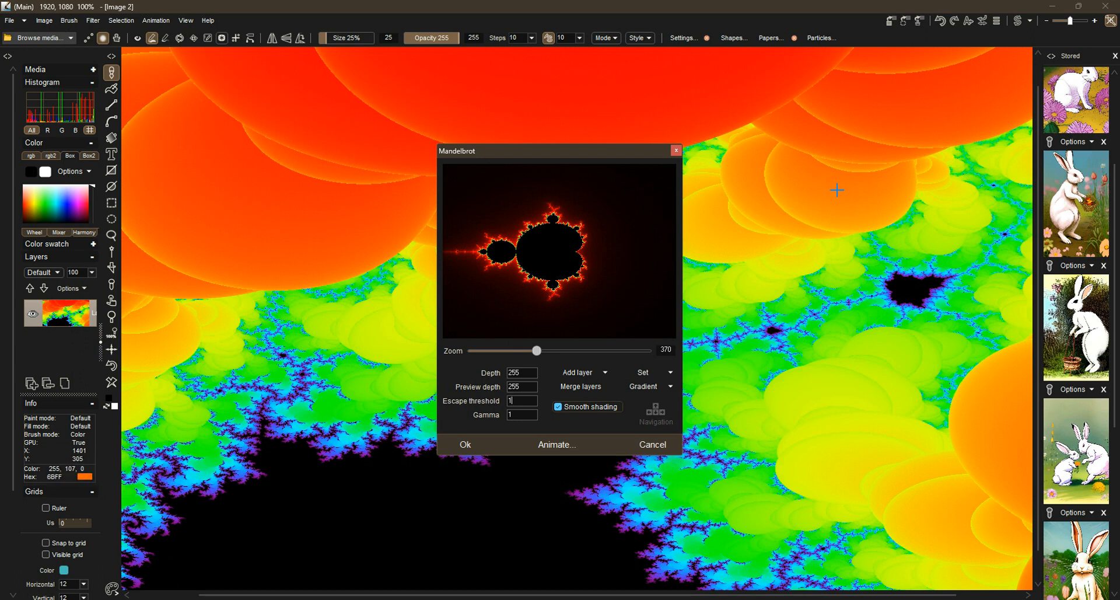
{"action": "double_click", "coordinate": [526, 372]}
{"action": "type", "text": "1"}
{"action": "key", "text": "BackSpace"}
{"action": "type", "text": "5"}
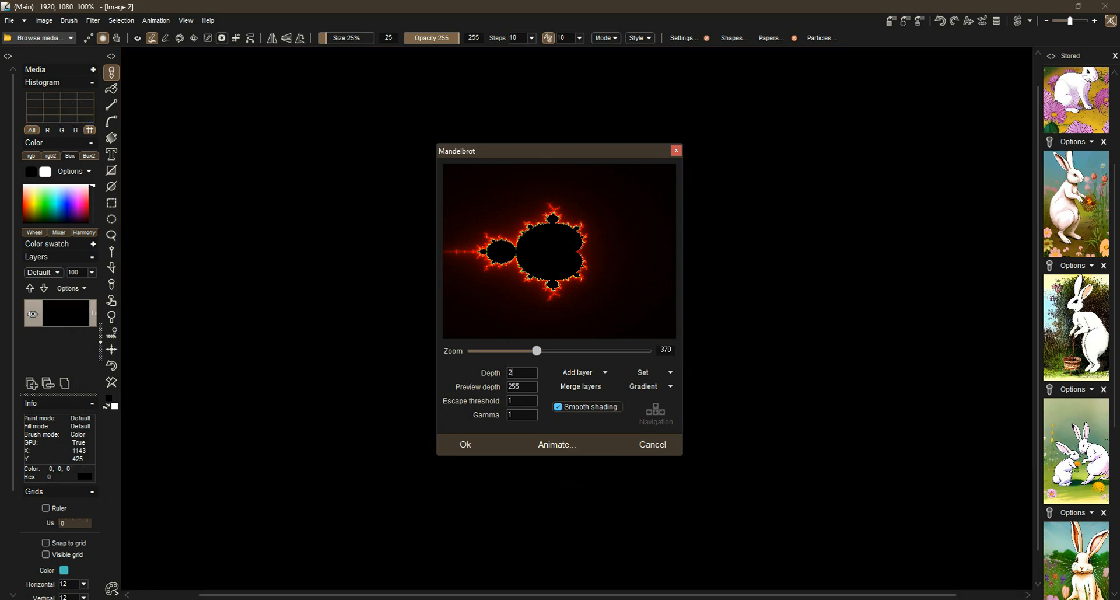
{"action": "key", "text": "BackSpace"}
{"action": "type", "text": "200"}
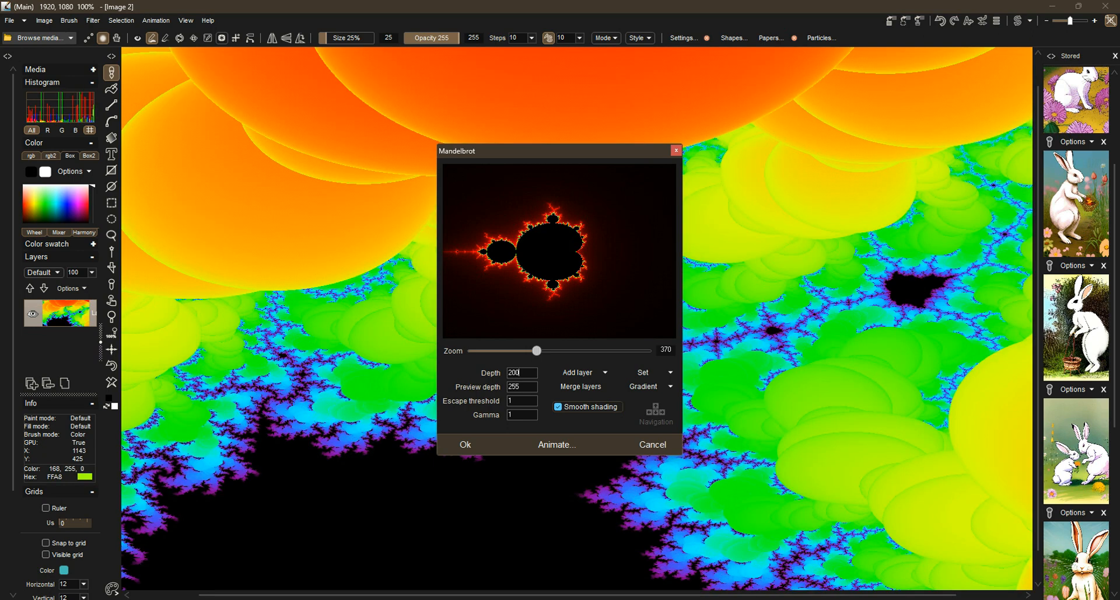
Try fractal depths of 100 and 30, and finish with the depth at 255
{"action": "key", "text": "BackSpace"}
{"action": "key", "text": "BackSpace"}
{"action": "key", "text": "BackSpace"}
{"action": "type", "text": "100"}
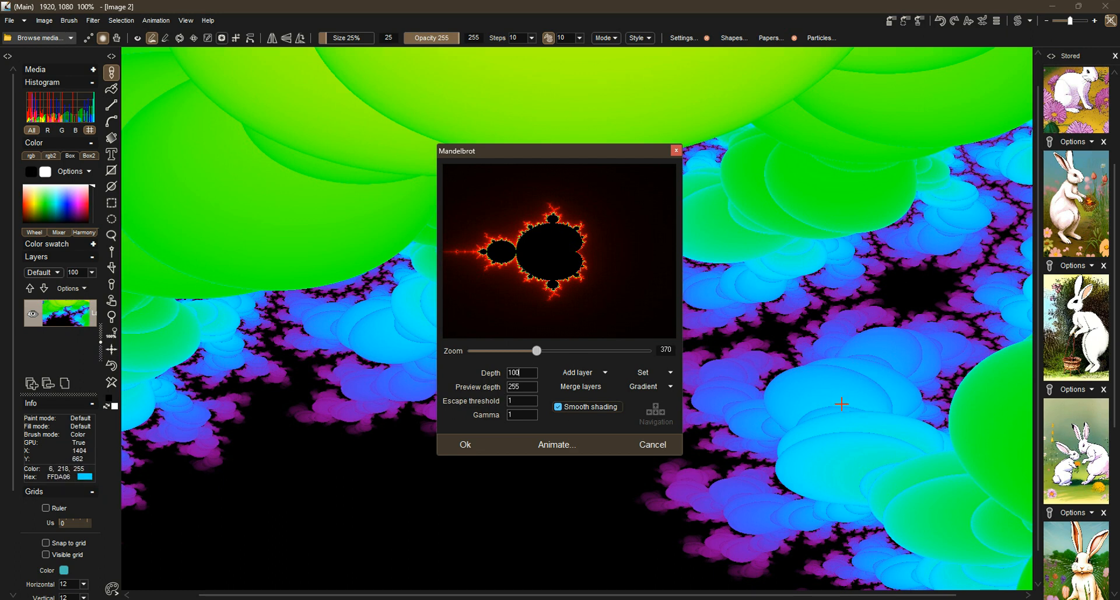
{"action": "left_click_drag", "start_coordinate": [529, 372], "coordinate": [482, 375]}
{"action": "type", "text": "30"}
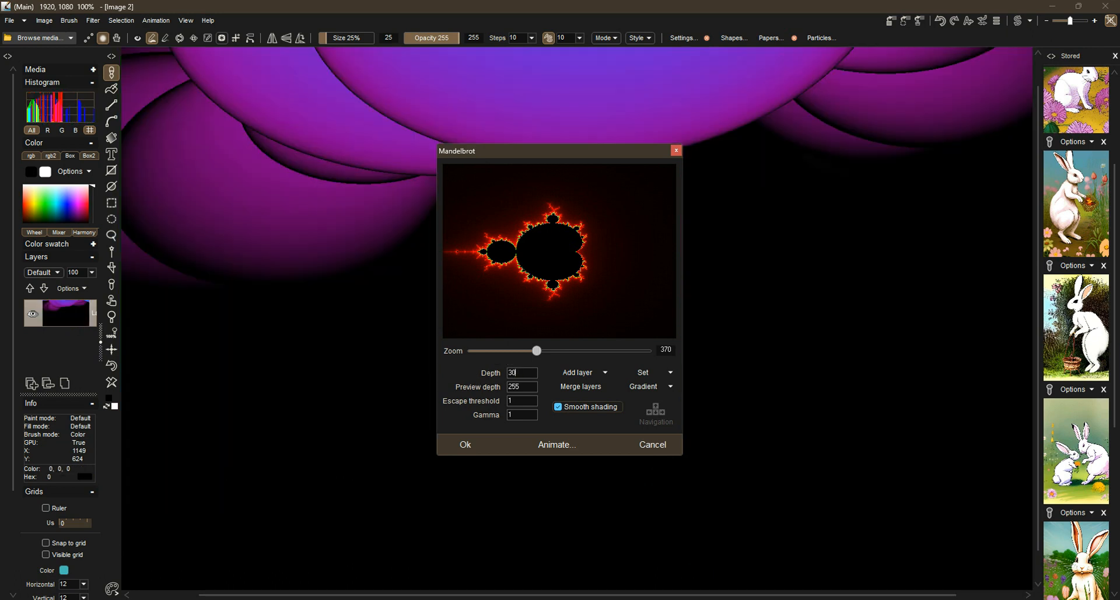
{"action": "left_click_drag", "start_coordinate": [527, 399], "coordinate": [475, 379]}
{"action": "type", "text": "255"}
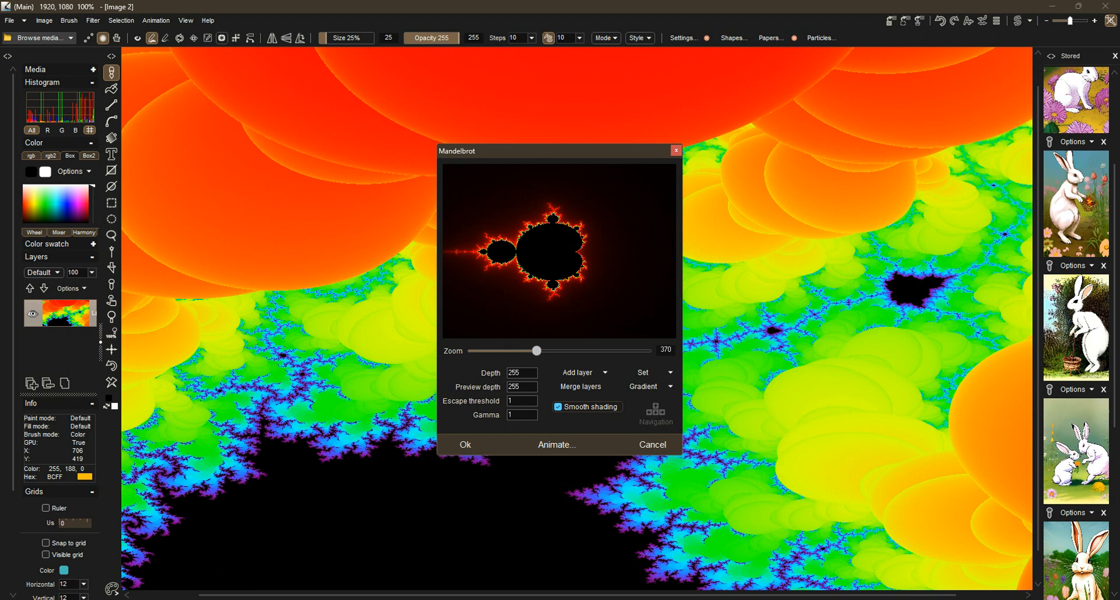
Set the escape threshold to 100000000 and turn off smooth shading
{"action": "left_click", "coordinate": [516, 401]}
{"action": "type", "text": "100"}
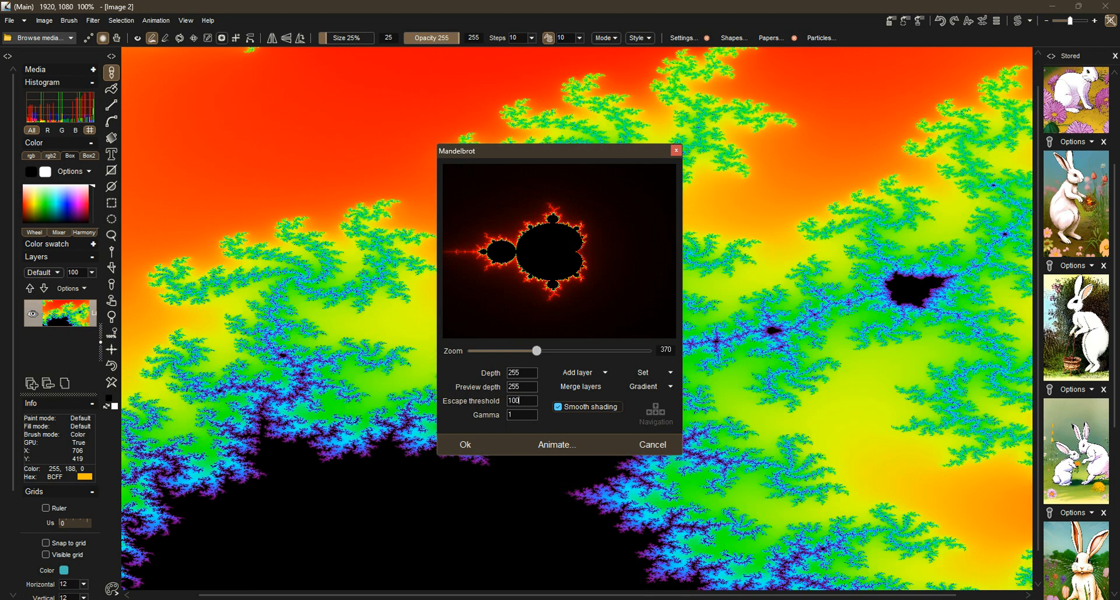
{"action": "type", "text": "000000"}
{"action": "left_click", "coordinate": [554, 408]}
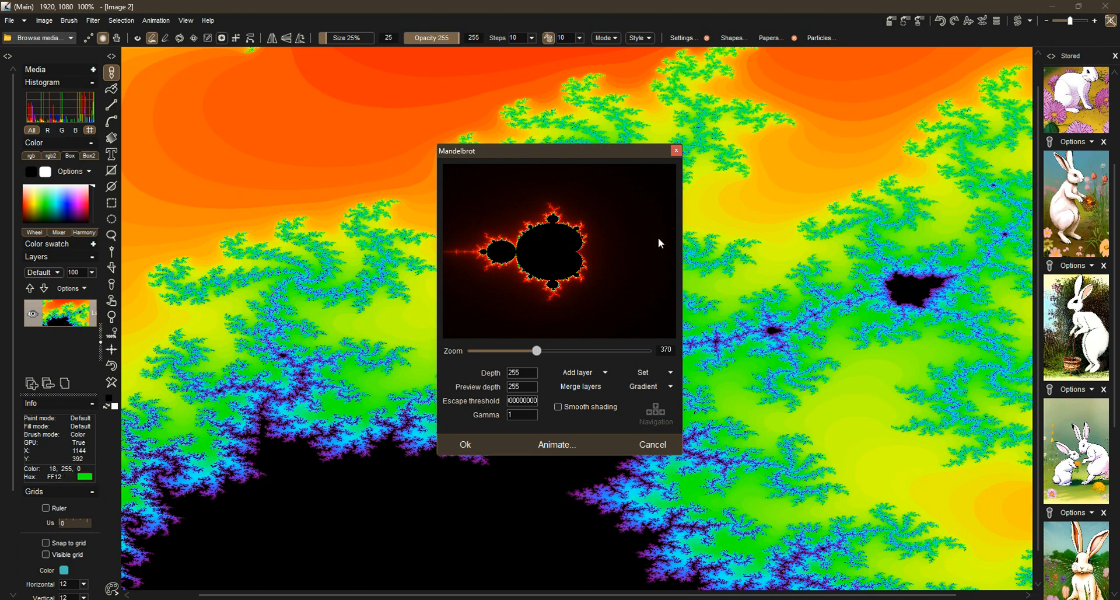
Try depths of 10 and 33 without smooth shading, and return the depth to 255
{"action": "double_click", "coordinate": [525, 375]}
{"action": "type", "text": "10"}
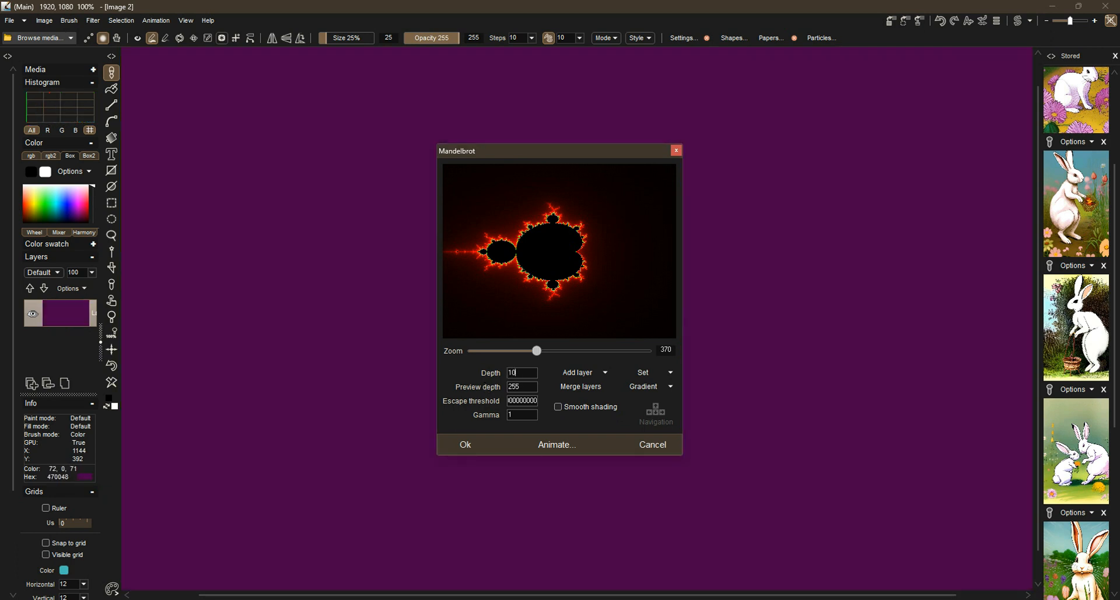
{"action": "key", "text": "BackSpace"}
{"action": "key", "text": "BackSpace"}
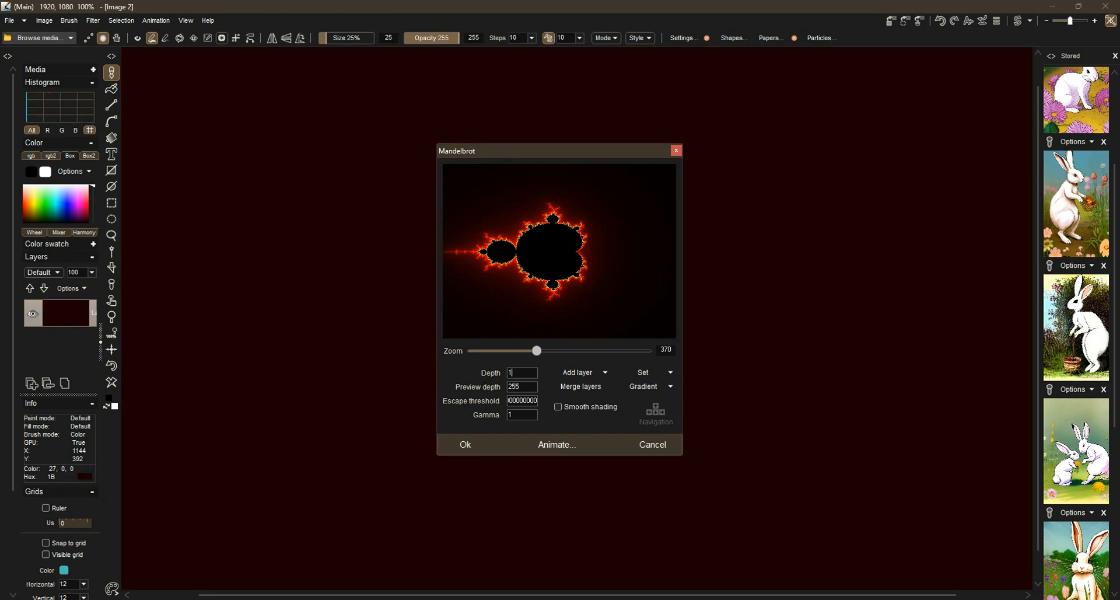
{"action": "type", "text": "33"}
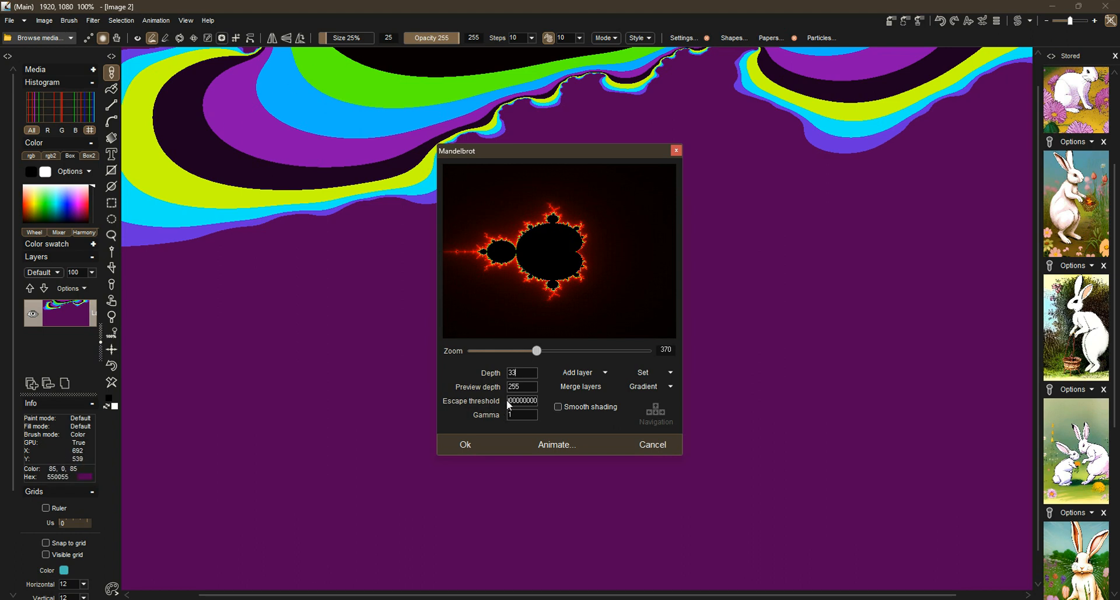
{"action": "left_click_drag", "start_coordinate": [522, 373], "coordinate": [492, 380]}
{"action": "type", "text": "255"}
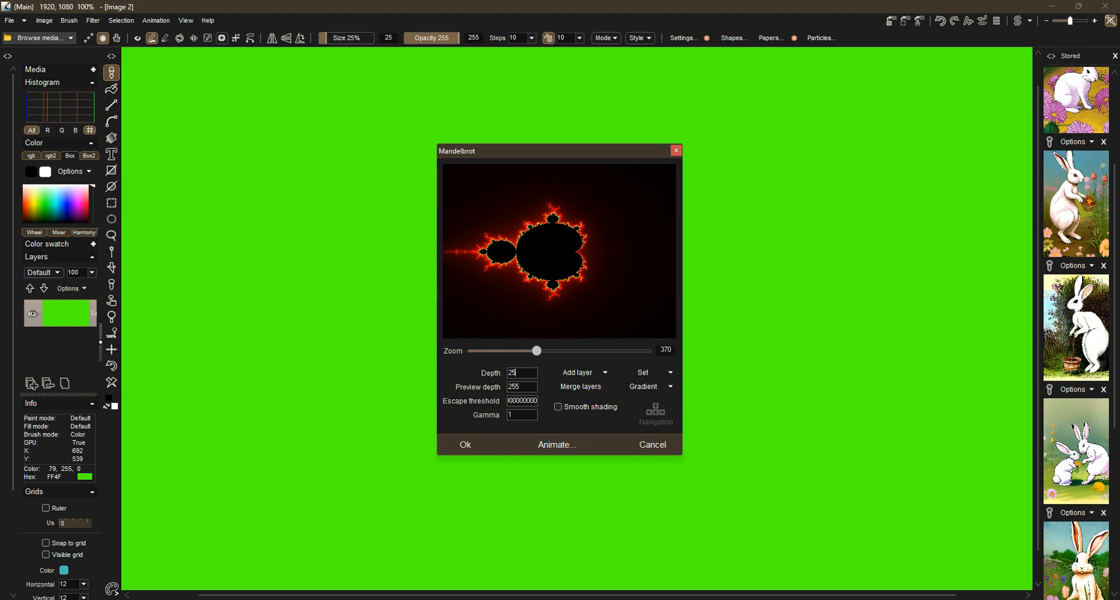
Lower the escape threshold to 1
{"action": "double_click", "coordinate": [511, 401]}
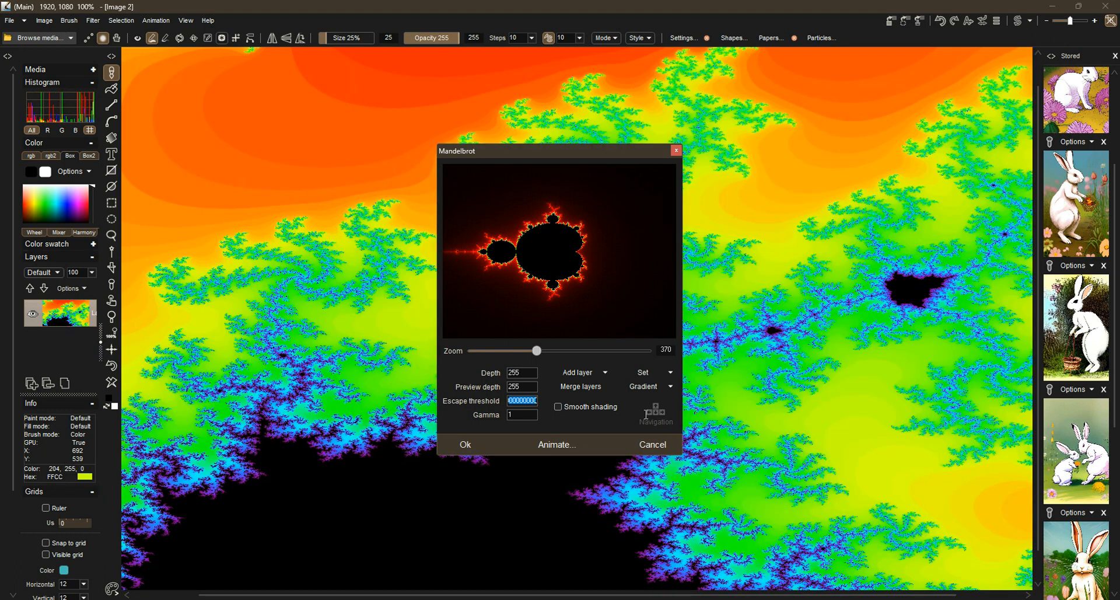
{"action": "type", "text": "1"}
{"action": "key", "text": "BackSpace"}
{"action": "type", "text": "1"}
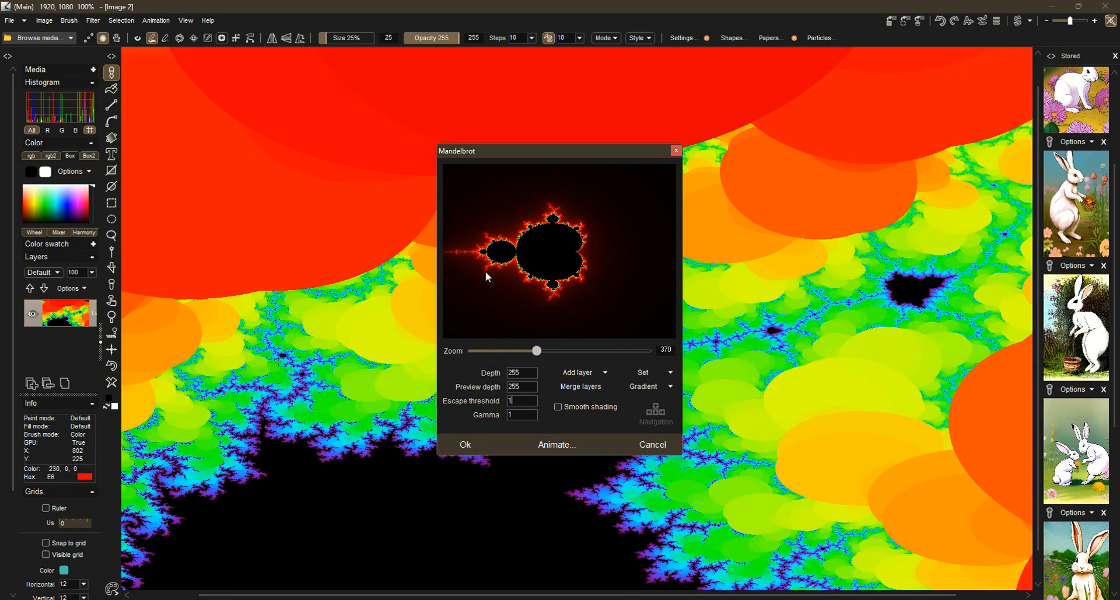
Try fractal depths of 125 and 64
{"action": "double_click", "coordinate": [523, 373]}
{"action": "type", "text": "125"}
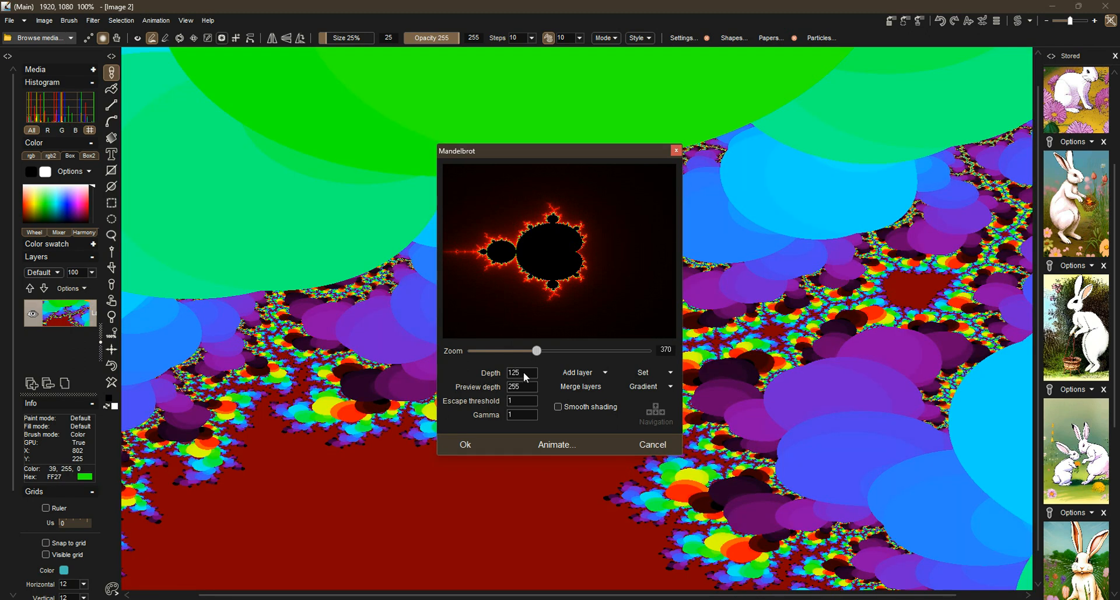
{"action": "left_click_drag", "start_coordinate": [523, 373], "coordinate": [485, 379]}
{"action": "type", "text": "64"}
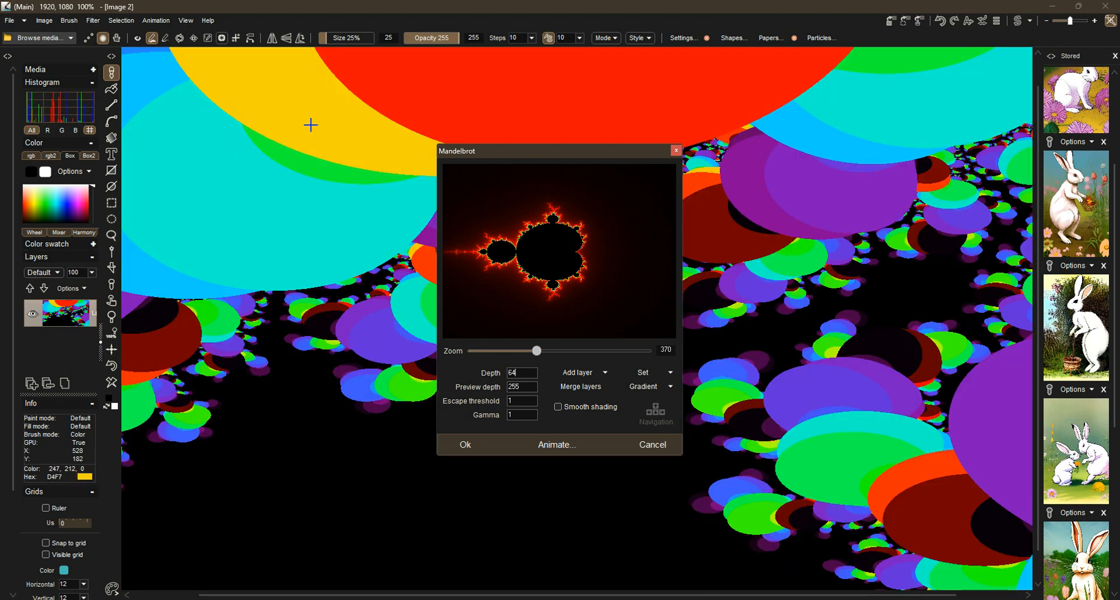
Raise the depth to 10000 and reduce it to 1000
{"action": "left_click_drag", "start_coordinate": [524, 373], "coordinate": [445, 379]}
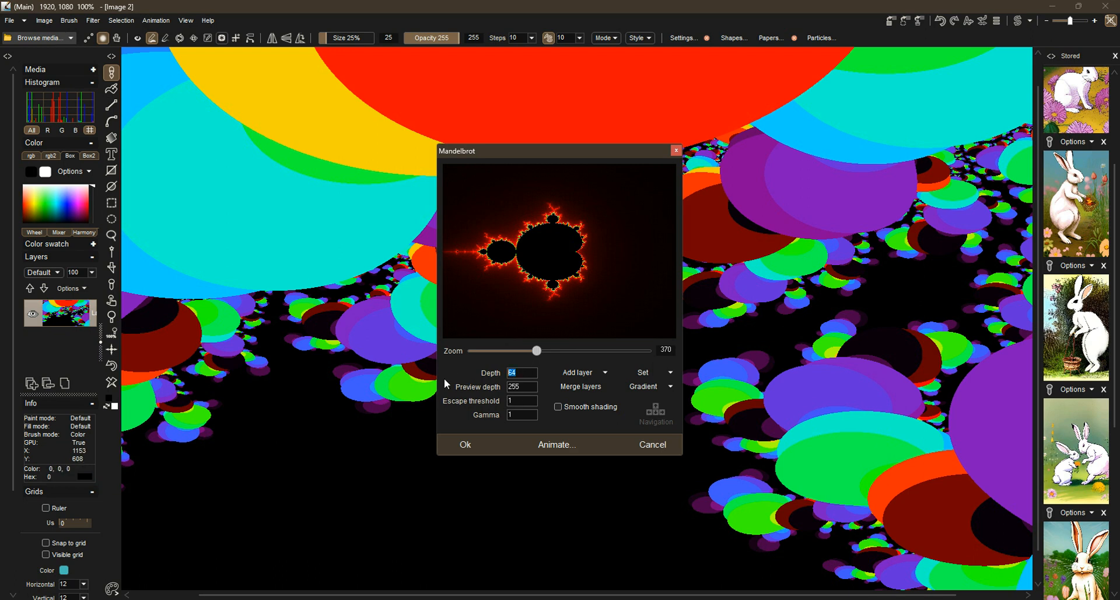
{"action": "type", "text": "10000"}
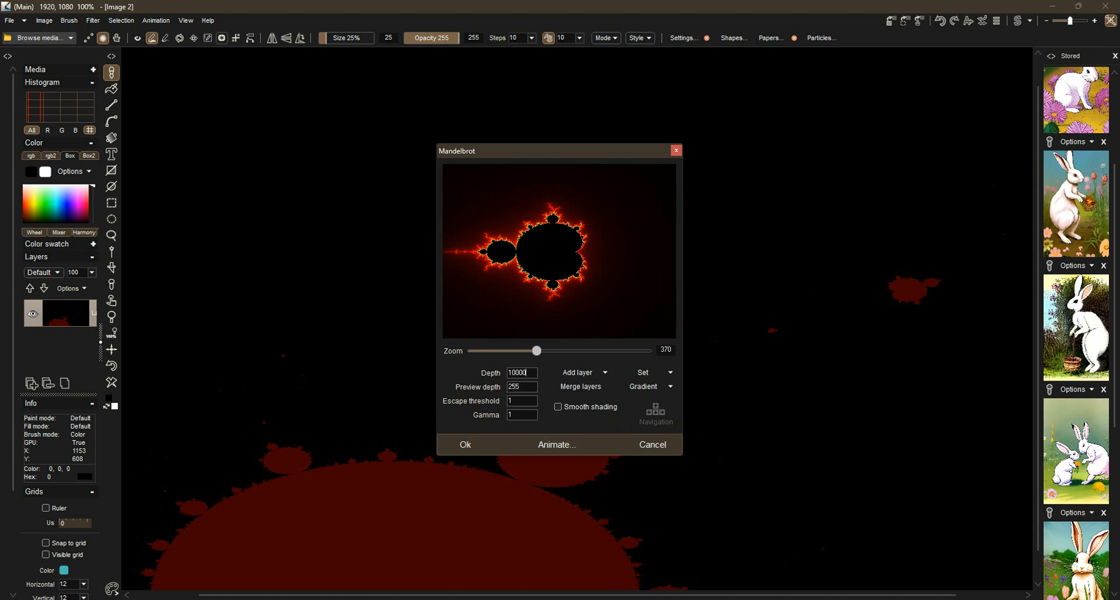
{"action": "key", "text": "BackSpace"}
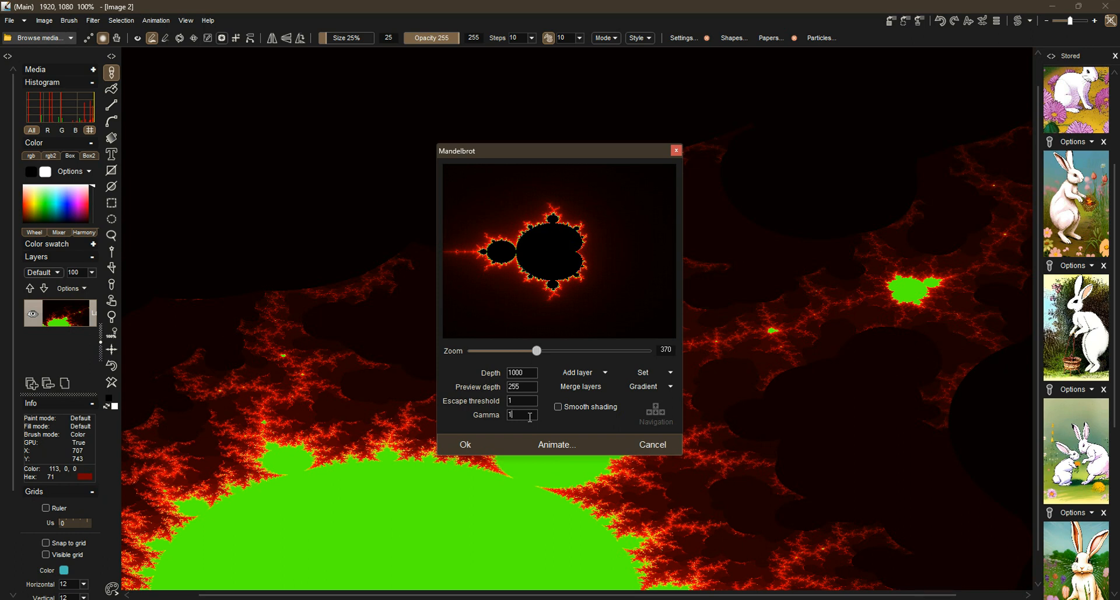
Try a gamma of .9 and settle on a gamma of .5
{"action": "key", "text": "BackSpace"}
{"action": "type", "text": ".9"}
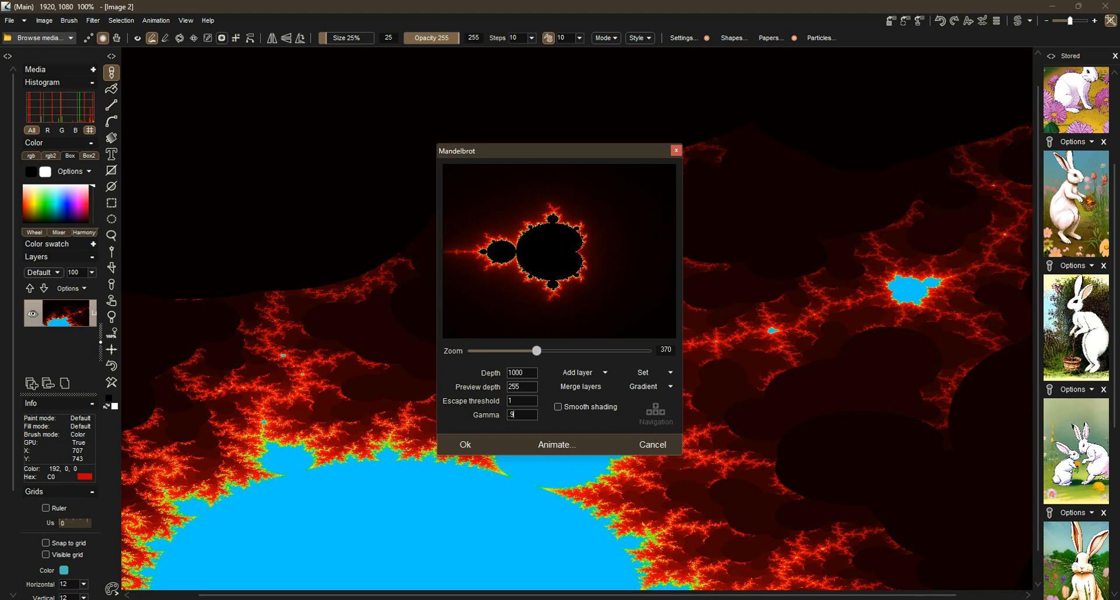
{"action": "key", "text": "BackSpace"}
{"action": "key", "text": "BackSpace"}
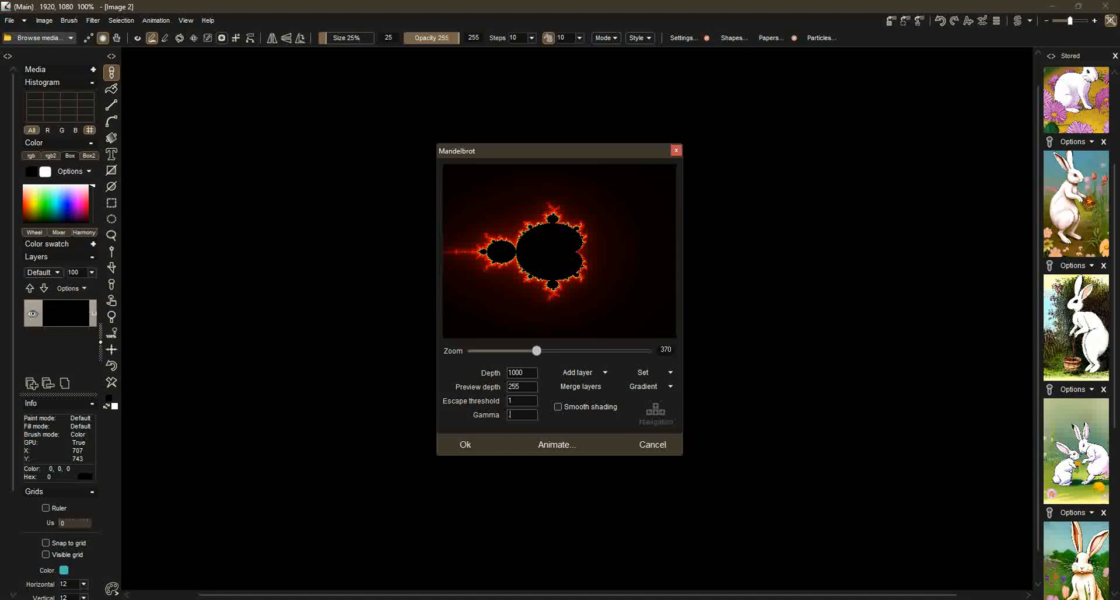
{"action": "type", "text": ".6"}
{"action": "key", "text": "BackSpace"}
{"action": "type", "text": "5"}
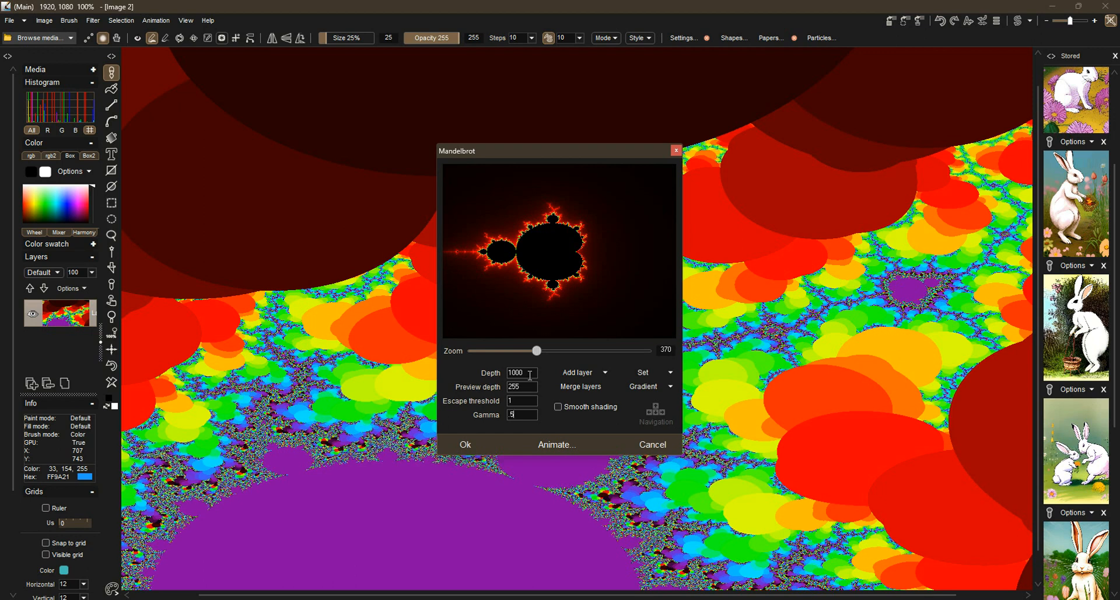
Set the escape threshold to 2000 and the depth to 10000
{"action": "key", "text": "shift+Tab"}
{"action": "type", "text": "2000"}
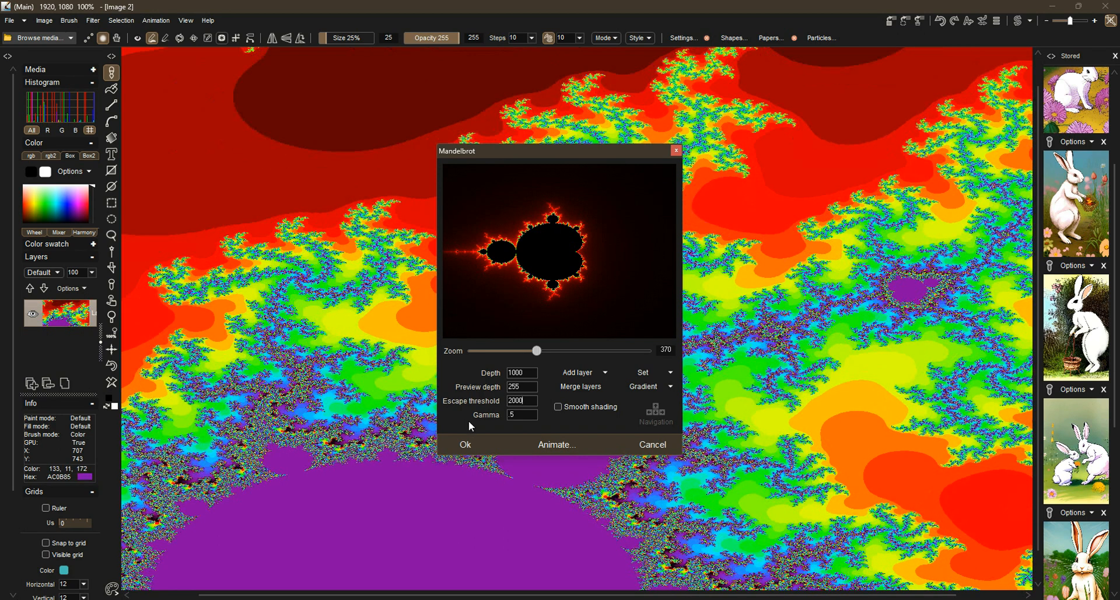
{"action": "double_click", "coordinate": [534, 374]}
{"action": "type", "text": "10000"}
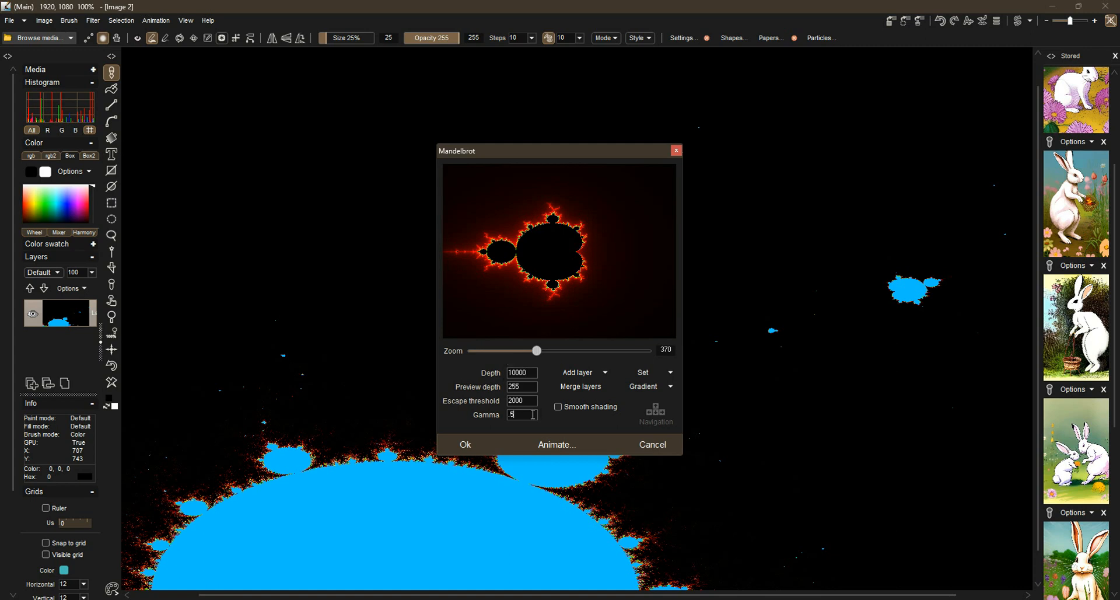
Try a gamma of 1 and reduce the gamma to .2
{"action": "key", "text": "BackSpace"}
{"action": "key", "text": "BackSpace"}
{"action": "type", "text": "1"}
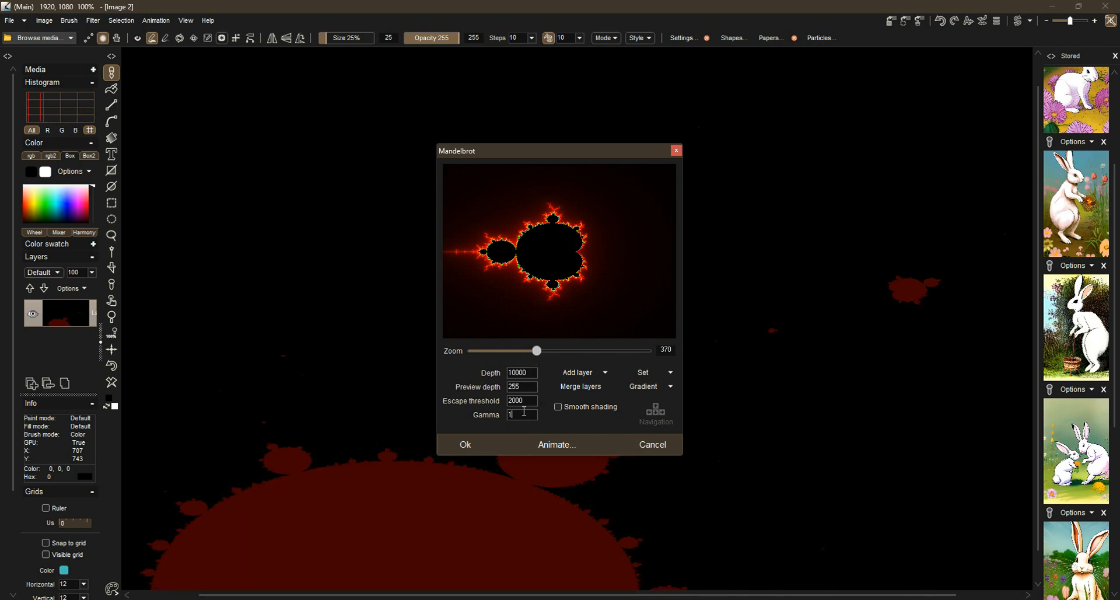
{"action": "key", "text": "BackSpace"}
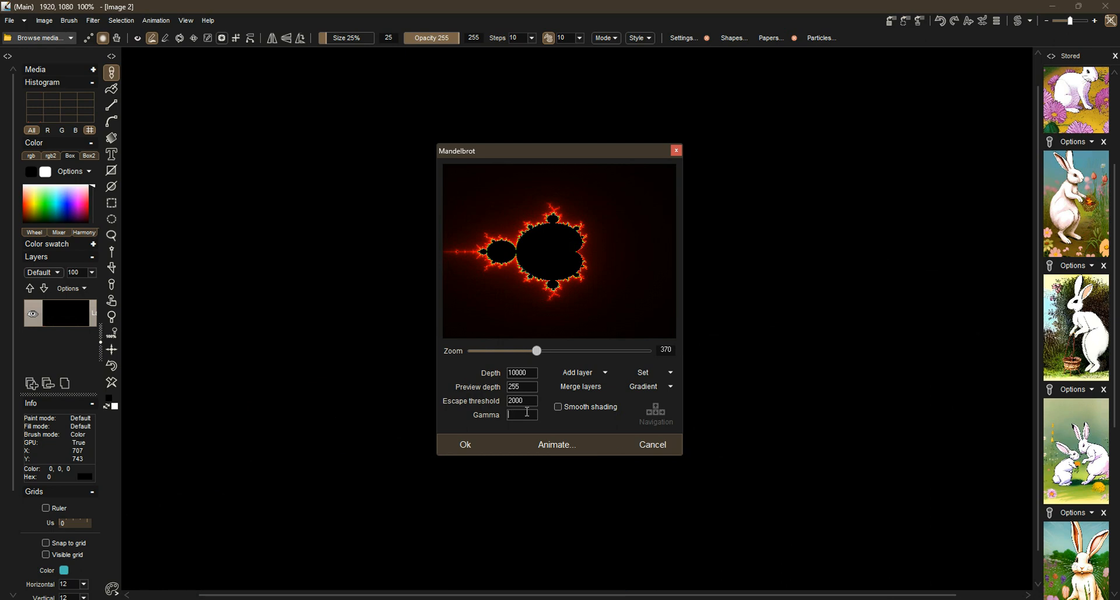
{"action": "type", "text": ".2"}
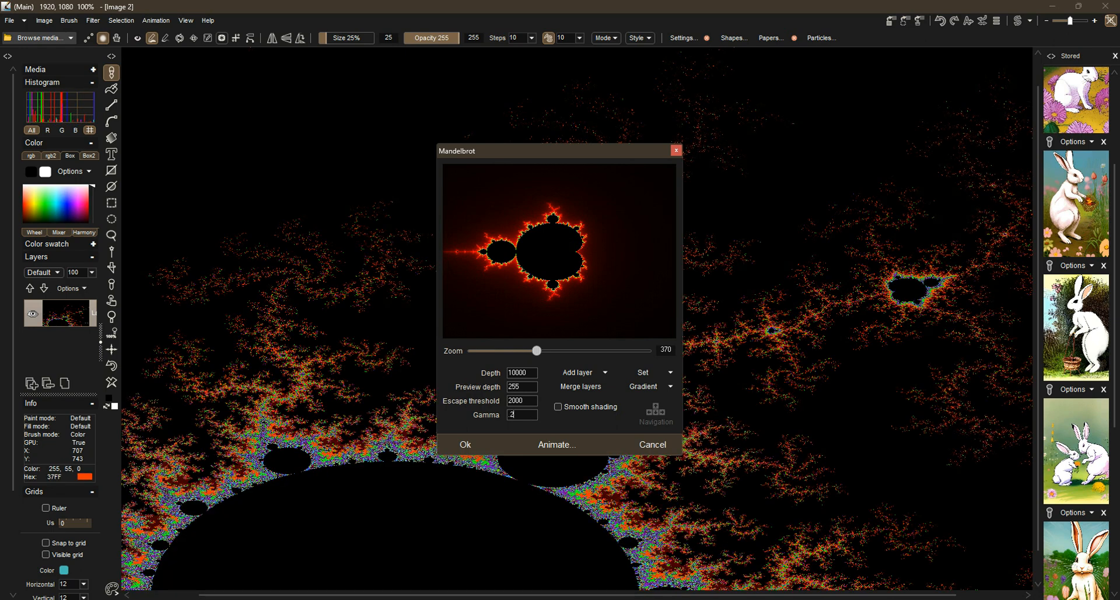
Set the gamma to .1 for the depth 10000 fractal
{"action": "left_click_drag", "start_coordinate": [512, 376], "coordinate": [529, 376]}
{"action": "double_click", "coordinate": [529, 375]}
{"action": "left_click", "coordinate": [516, 418]}
{"action": "key", "text": "BackSpace"}
{"action": "type", "text": "1"}
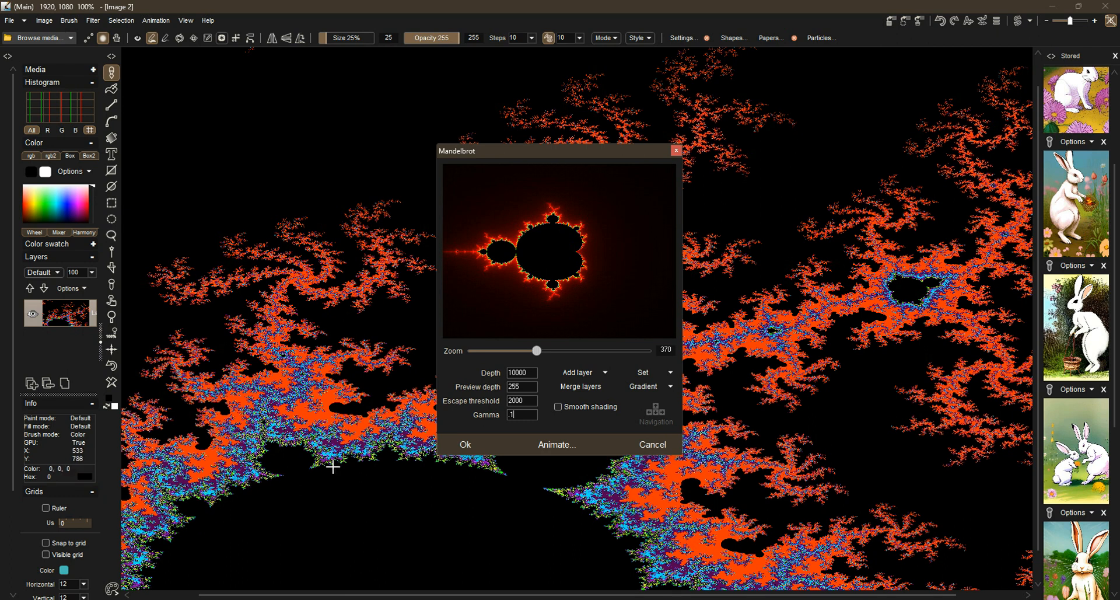
Try a series of very small gamma values between .02 and .07
{"action": "left_click", "coordinate": [518, 411]}
{"action": "key", "text": "BackSpace"}
{"action": "type", "text": ".04"}
{"action": "key", "text": "BackSpace"}
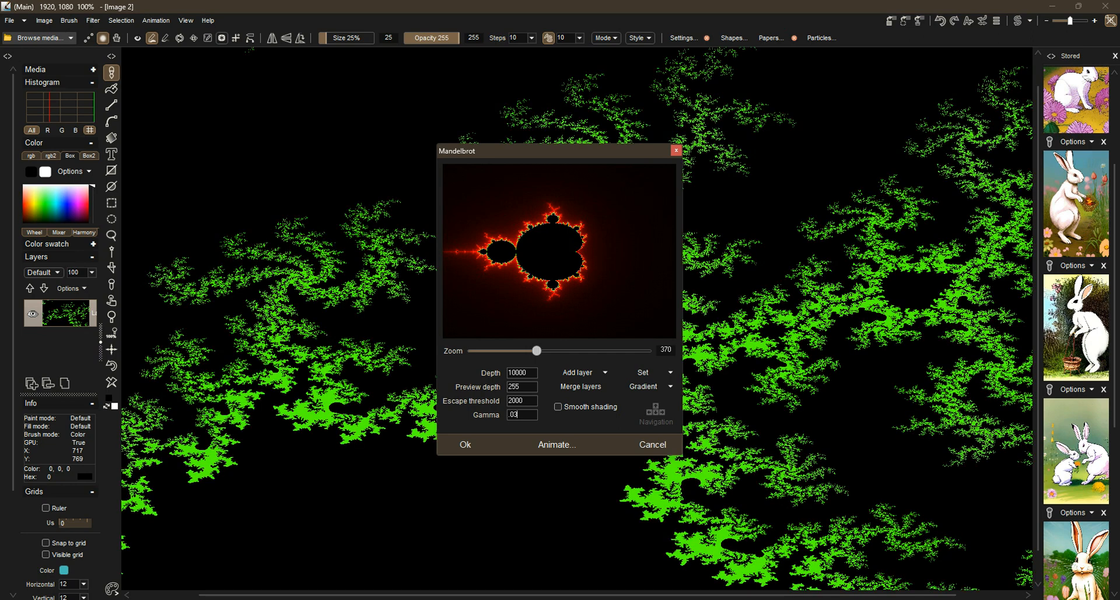
{"action": "type", "text": "2"}
{"action": "type", "text": "4"}
{"action": "key", "text": "BackSpace"}
{"action": "type", "text": "5"}
{"action": "key", "text": "BackSpace"}
{"action": "type", "text": "6"}
{"action": "key", "text": "BackSpace"}
{"action": "type", "text": "7"}
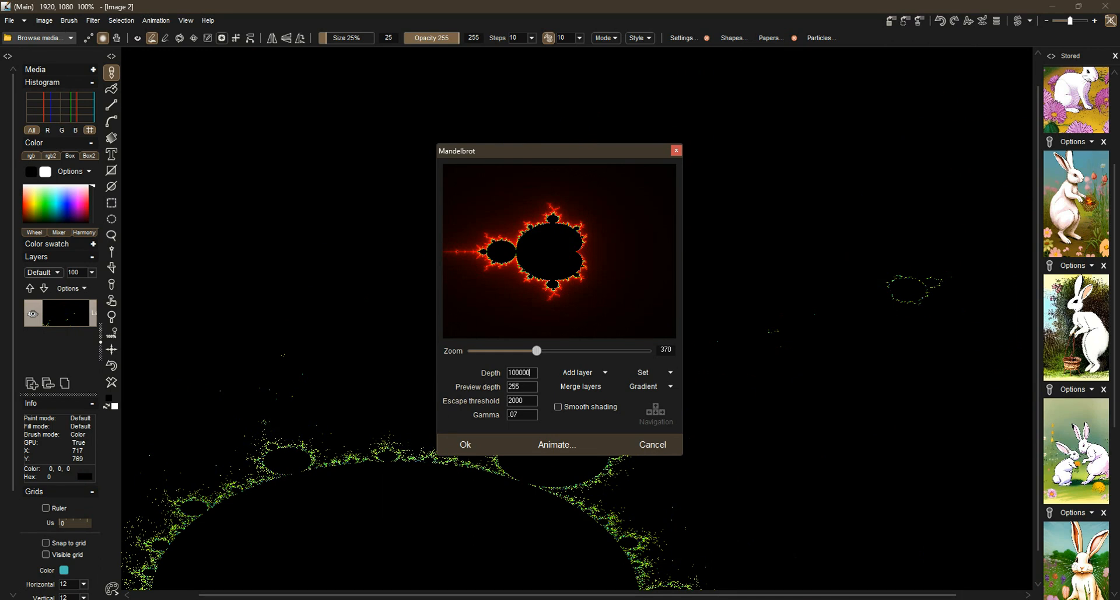
Try small gamma values such as .06 at depth 100000, and restore depth 10000 and gamma .1
{"action": "key", "text": "BackSpace"}
{"action": "type", "text": "1"}
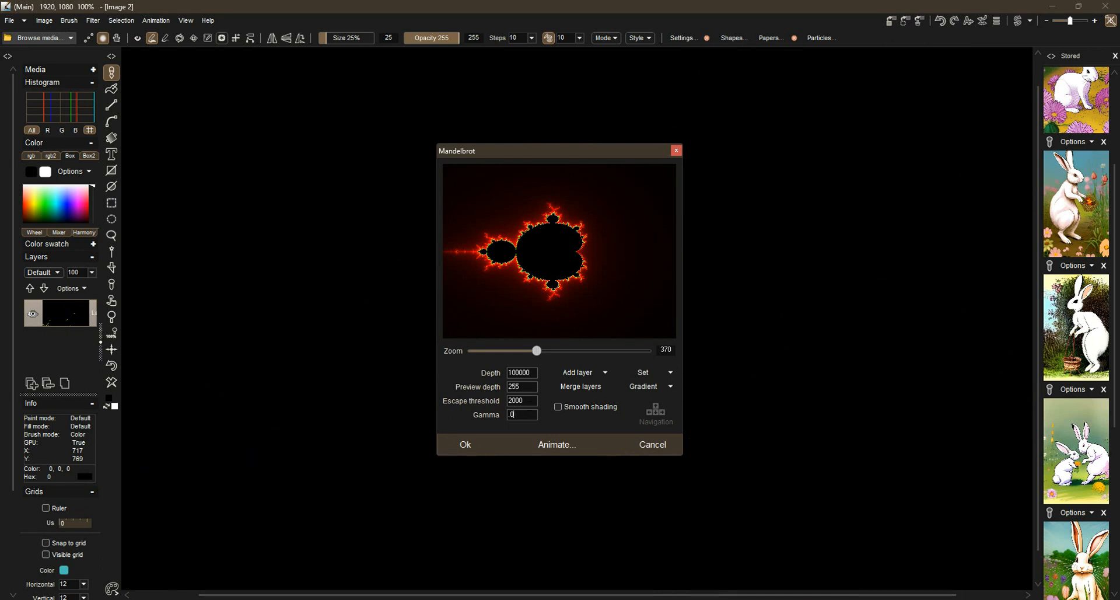
{"action": "type", "text": "67"}
{"action": "key", "text": "BackSpace"}
{"action": "key", "text": "BackSpace"}
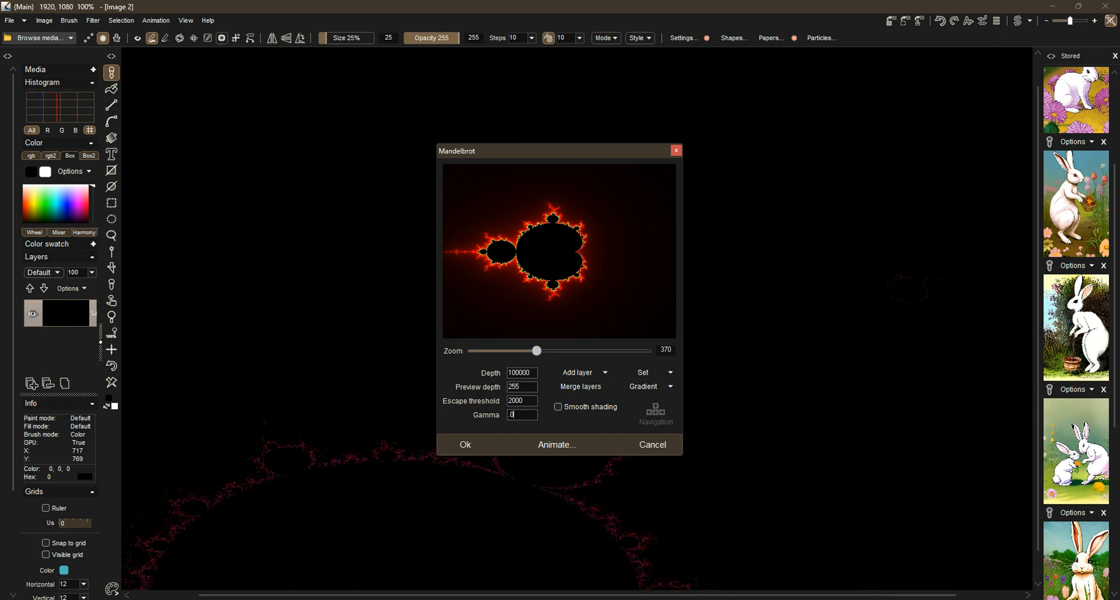
{"action": "type", "text": "1"}
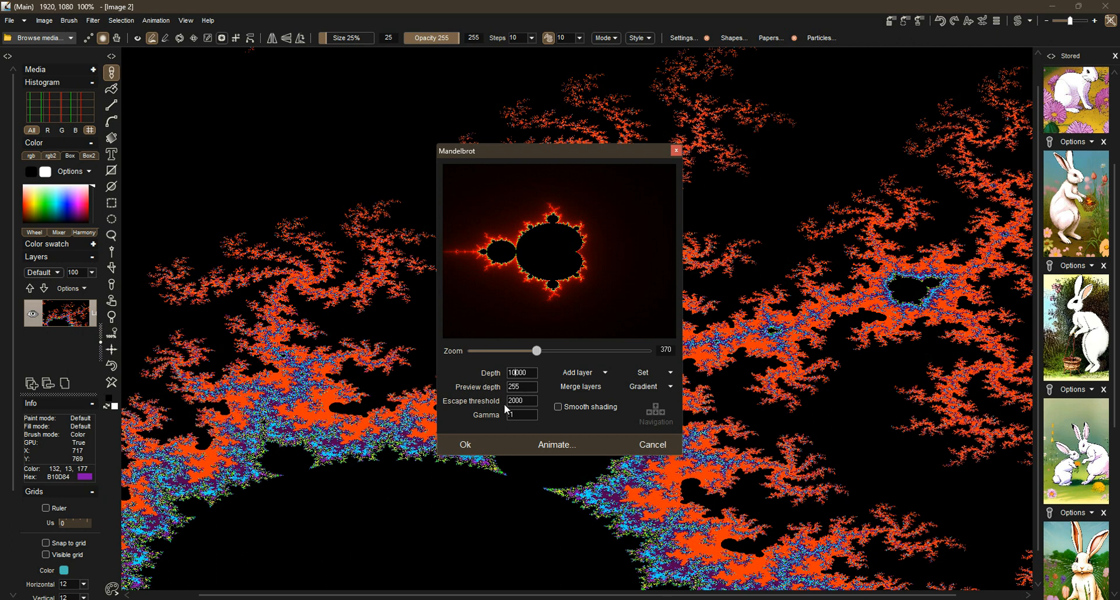
Set the preview depth to 10000 and adjust the fractal zoom slightly
{"action": "double_click", "coordinate": [522, 388]}
{"action": "type", "text": "10000"}
{"action": "mouse_move", "coordinate": [532, 350]}
{"action": "left_mouse_down"}
{"action": "mouse_move", "coordinate": [489, 354]}
{"action": "mouse_move", "coordinate": [604, 353]}
{"action": "mouse_move", "coordinate": [519, 353]}
{"action": "mouse_move", "coordinate": [569, 354]}
{"action": "mouse_move", "coordinate": [540, 360]}
{"action": "left_mouse_up"}
Set the preview depth to 100 and increase the fractal zoom to 580
{"action": "double_click", "coordinate": [529, 386]}
{"action": "type", "text": "1"}
{"action": "mouse_move", "coordinate": [534, 354]}
{"action": "left_mouse_down"}
{"action": "mouse_move", "coordinate": [553, 351]}
{"action": "mouse_move", "coordinate": [506, 351]}
{"action": "mouse_move", "coordinate": [562, 351]}
{"action": "mouse_move", "coordinate": [534, 350]}
{"action": "left_mouse_up"}
{"action": "double_click", "coordinate": [514, 387]}
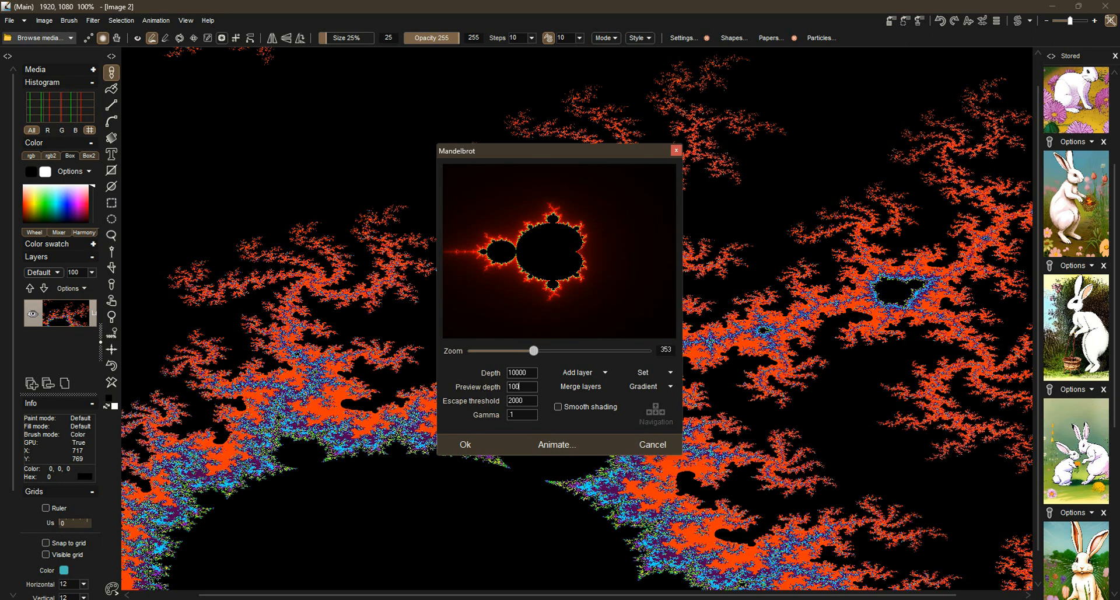
{"action": "left_click_drag", "start_coordinate": [534, 353], "coordinate": [575, 348]}
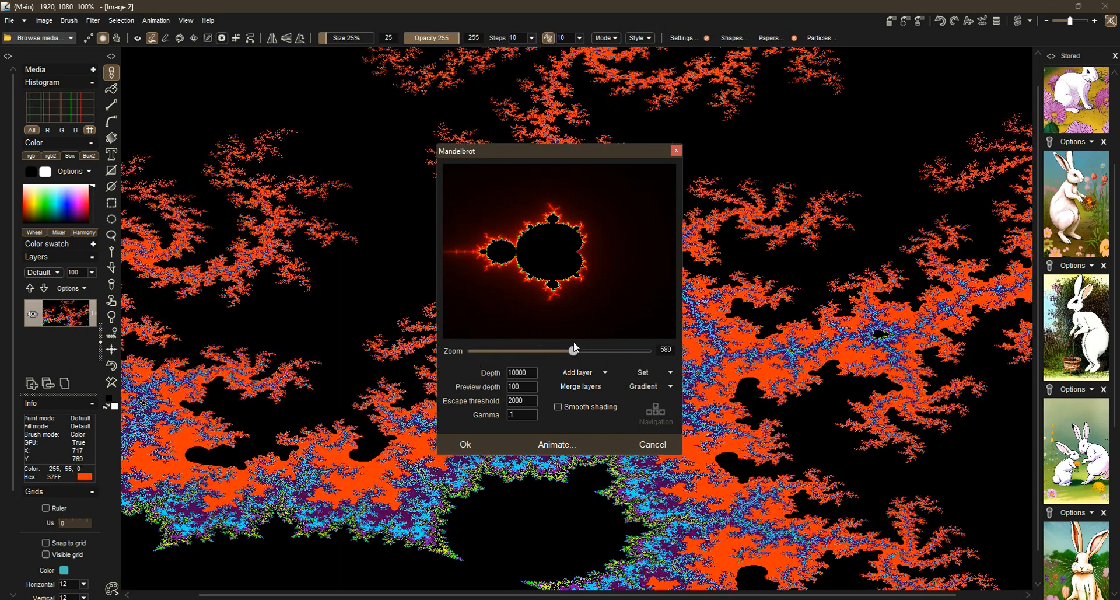
Raise the preview depth to 1000 and finally 10000, trying fractal zooms of 317 and 730
{"action": "left_click", "coordinate": [531, 389]}
{"action": "type", "text": "0"}
{"action": "left_click_drag", "start_coordinate": [581, 346], "coordinate": [529, 374]}
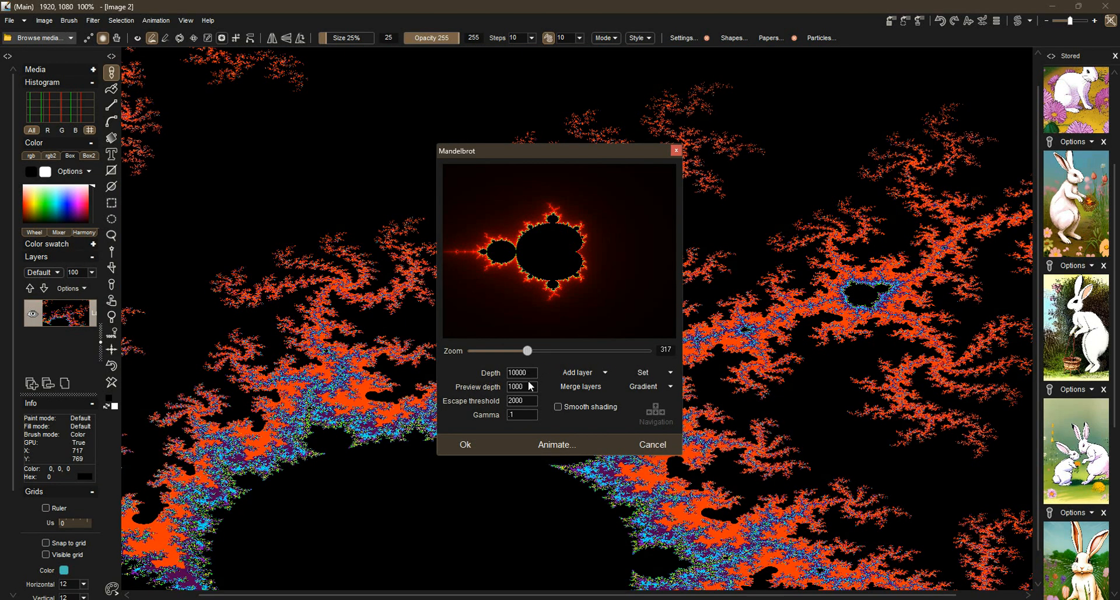
{"action": "type", "text": "0"}
{"action": "left_click_drag", "start_coordinate": [530, 350], "coordinate": [603, 387]}
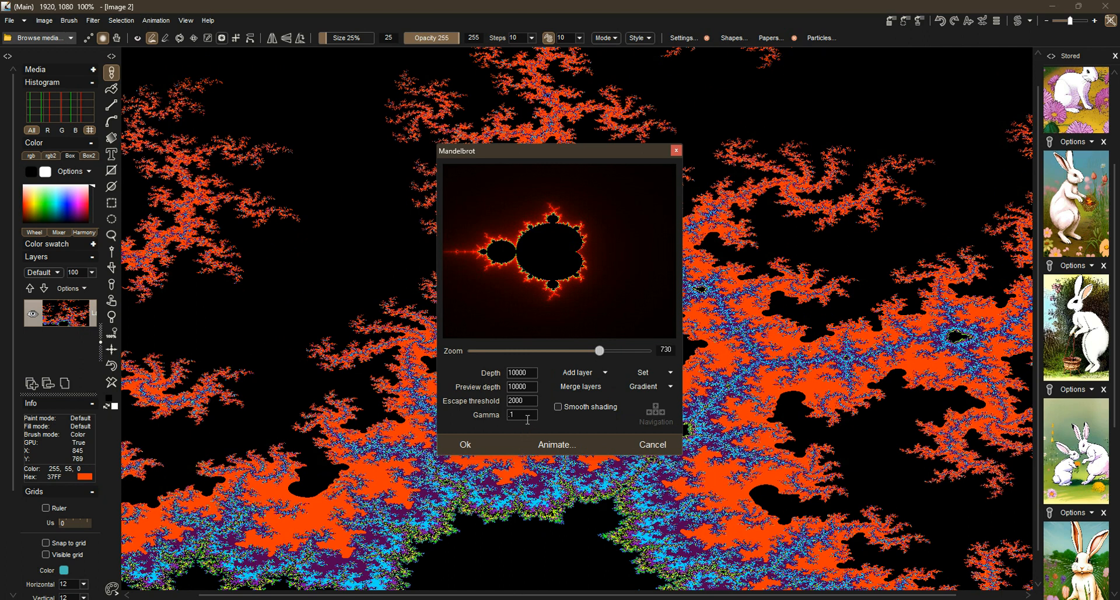
Set the Mandelbrot filter's gamma to 1 and enable smooth shading
{"action": "left_click", "coordinate": [532, 417]}
{"action": "key", "text": "BackSpace"}
{"action": "key", "text": "BackSpace"}
{"action": "type", "text": "1"}
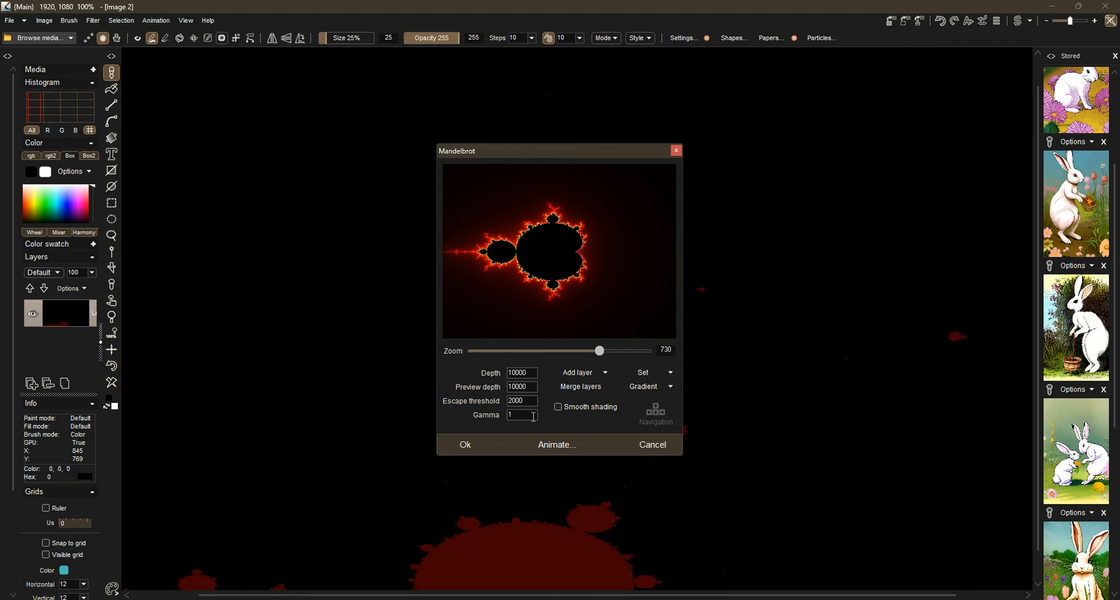
{"action": "left_click", "coordinate": [563, 407]}
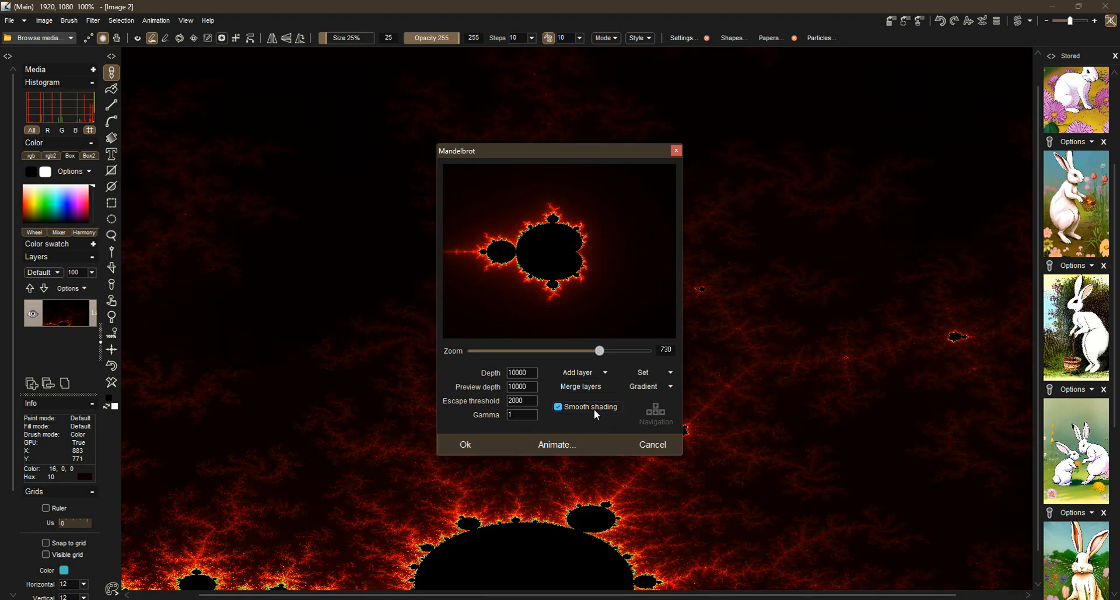
Increase the fractal zoom to 836 and reduce both the depth and preview depth to 1000
{"action": "left_click_drag", "start_coordinate": [586, 158], "coordinate": [730, 195]}
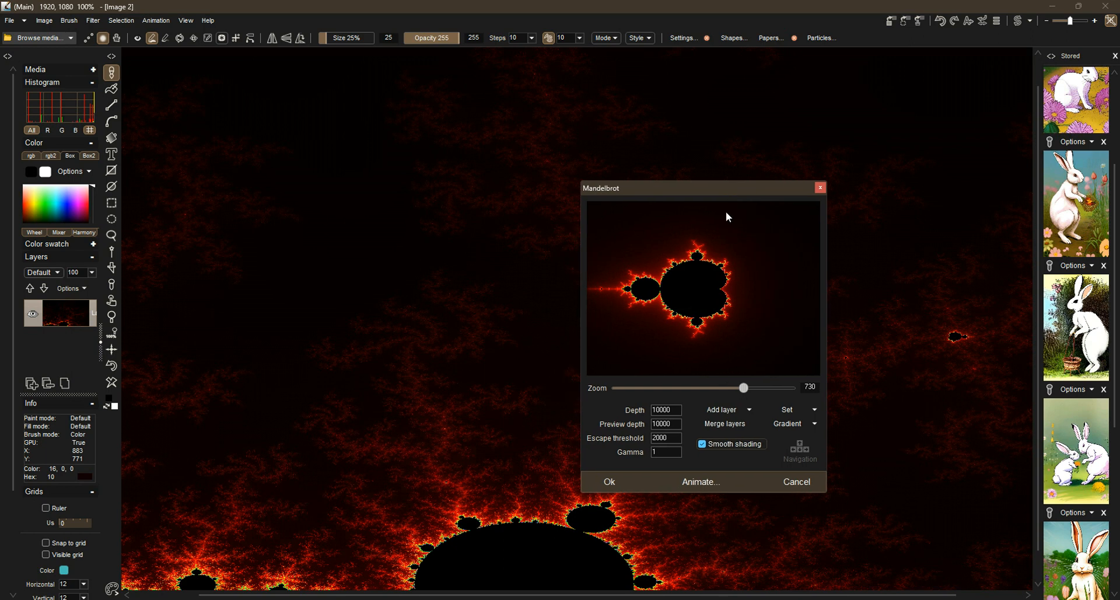
{"action": "mouse_move", "coordinate": [743, 388]}
{"action": "left_mouse_down"}
{"action": "mouse_move", "coordinate": [658, 387]}
{"action": "mouse_move", "coordinate": [763, 390]}
{"action": "left_mouse_up"}
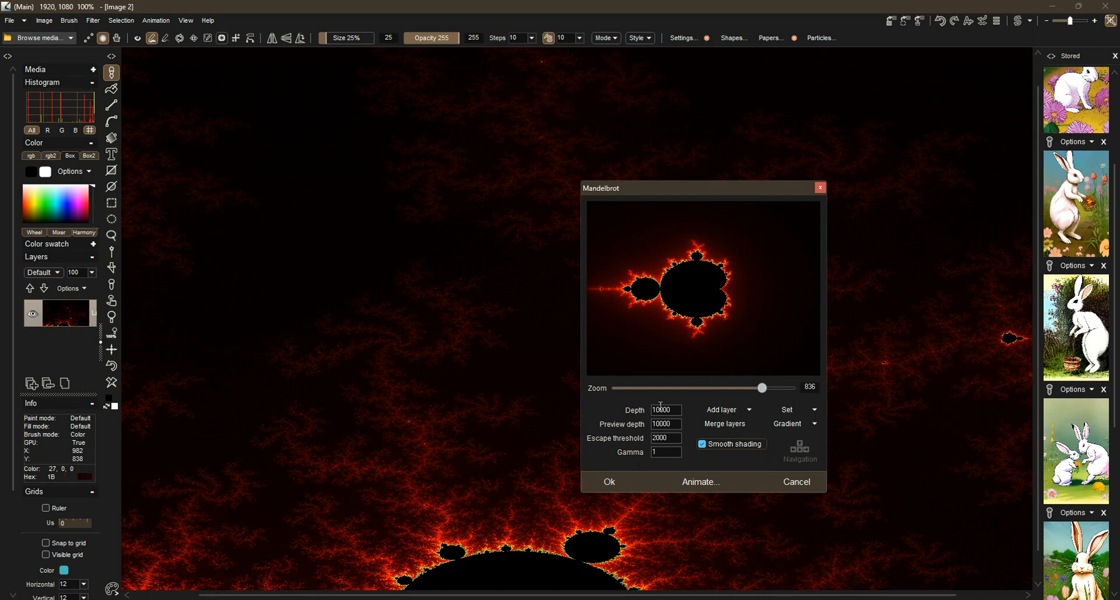
{"action": "key", "text": "BackSpace"}
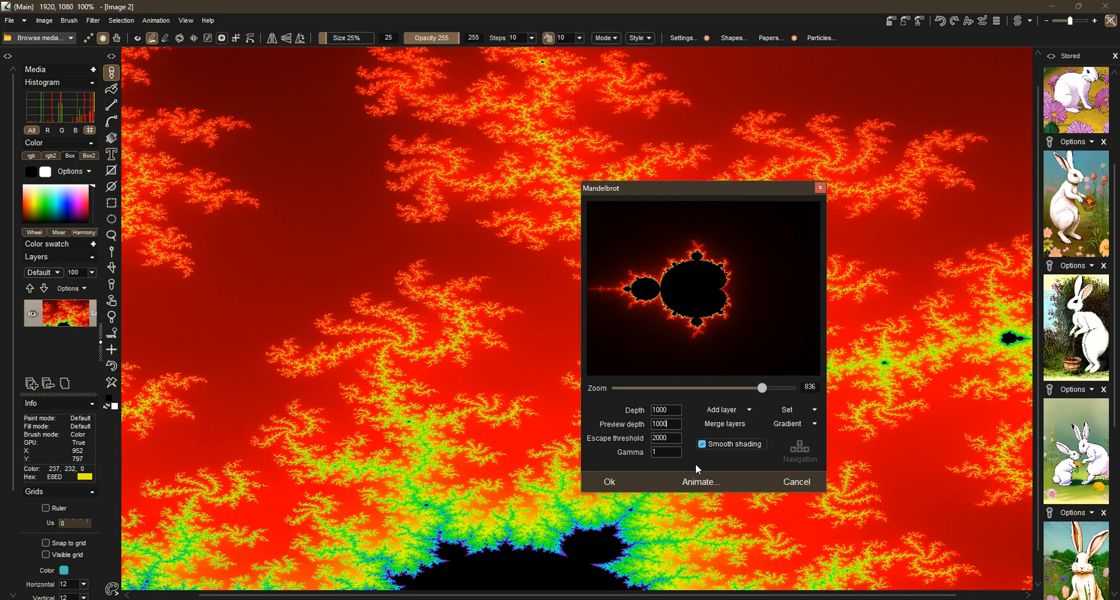
Set the depth and preview depth to 255, comparing smooth shading off and on and leaving it enabled
{"action": "left_click", "coordinate": [703, 444]}
{"action": "left_click", "coordinate": [708, 447]}
{"action": "double_click", "coordinate": [678, 412]}
{"action": "type", "text": "255"}
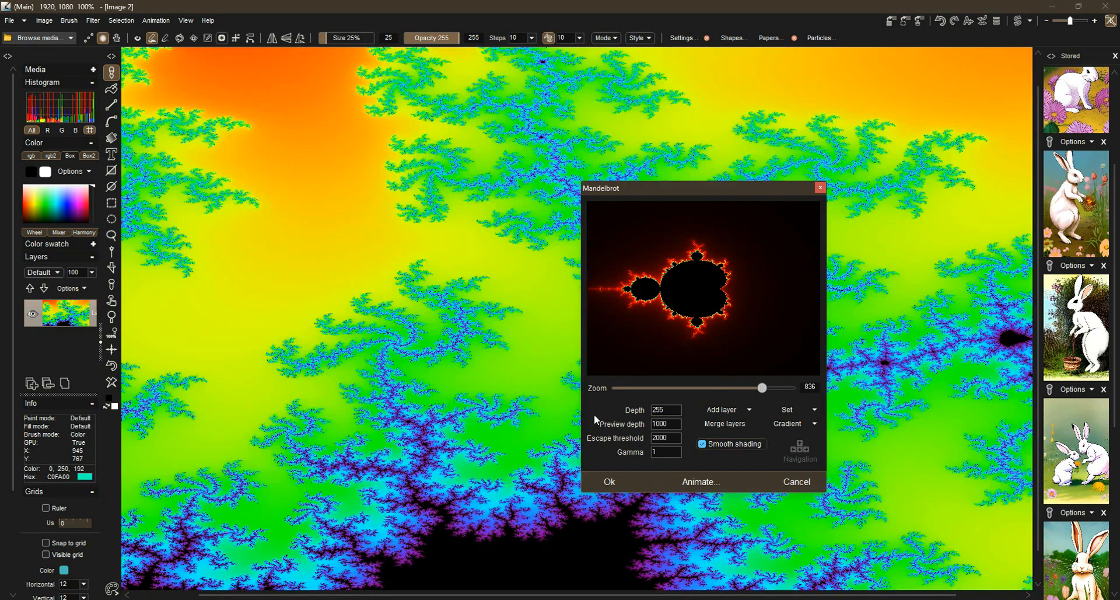
{"action": "double_click", "coordinate": [674, 423]}
{"action": "type", "text": "255"}
{"action": "left_click", "coordinate": [703, 444]}
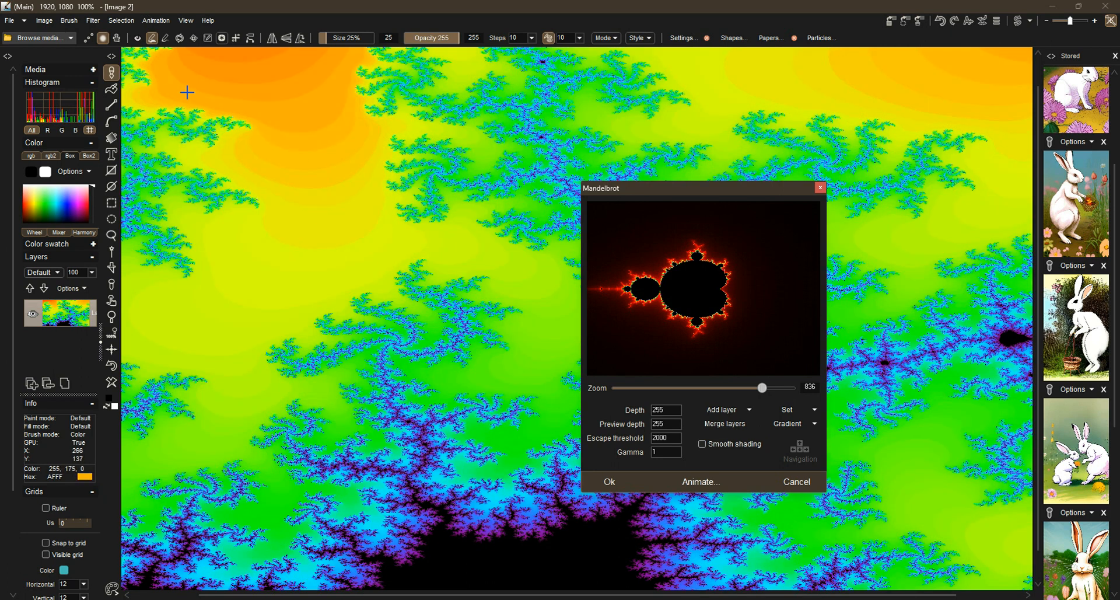
{"action": "left_click", "coordinate": [702, 446]}
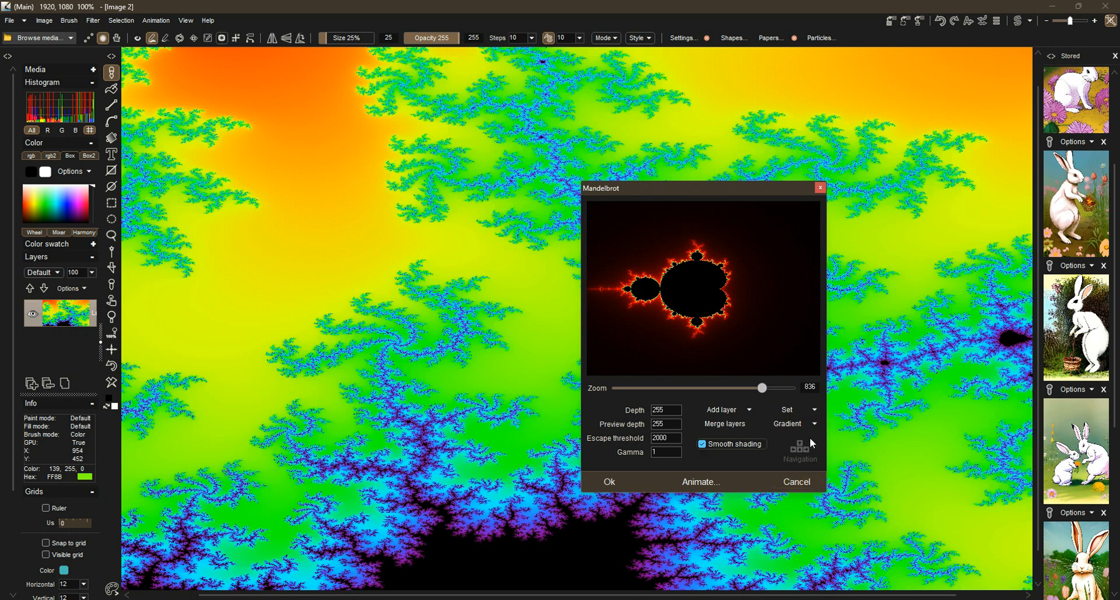
Switch the fractal set to Julia 3 and reduce the zoom to 537
{"action": "left_click", "coordinate": [818, 411]}
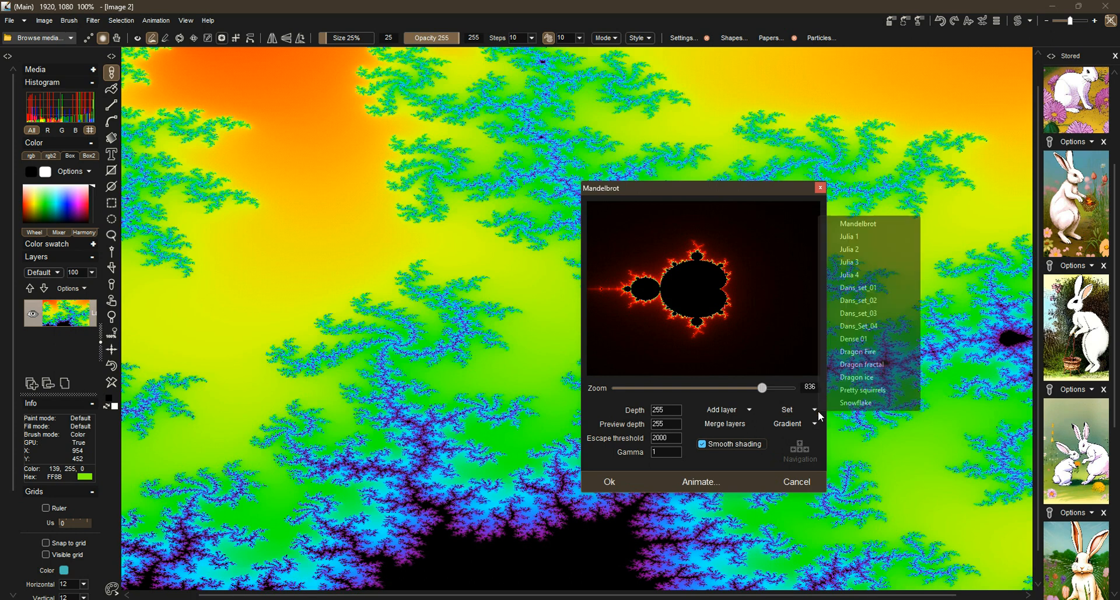
{"action": "left_click", "coordinate": [867, 262]}
{"action": "left_click_drag", "start_coordinate": [699, 192], "coordinate": [844, 235]}
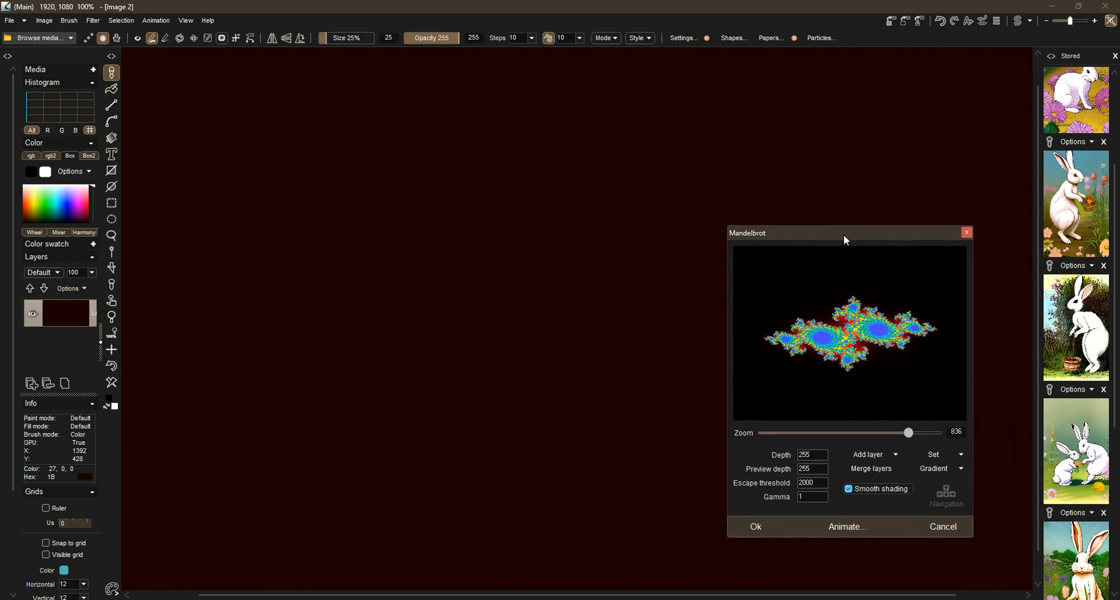
{"action": "left_click_drag", "start_coordinate": [908, 433], "coordinate": [879, 433]}
{"action": "mouse_move", "coordinate": [850, 361]}
{"action": "left_mouse_down"}
{"action": "mouse_move", "coordinate": [841, 342]}
{"action": "mouse_move", "coordinate": [848, 349]}
{"action": "left_mouse_up"}
{"action": "mouse_move", "coordinate": [883, 434]}
{"action": "left_mouse_down"}
{"action": "mouse_move", "coordinate": [947, 435]}
{"action": "mouse_move", "coordinate": [814, 439]}
{"action": "mouse_move", "coordinate": [869, 444]}
{"action": "left_mouse_up"}
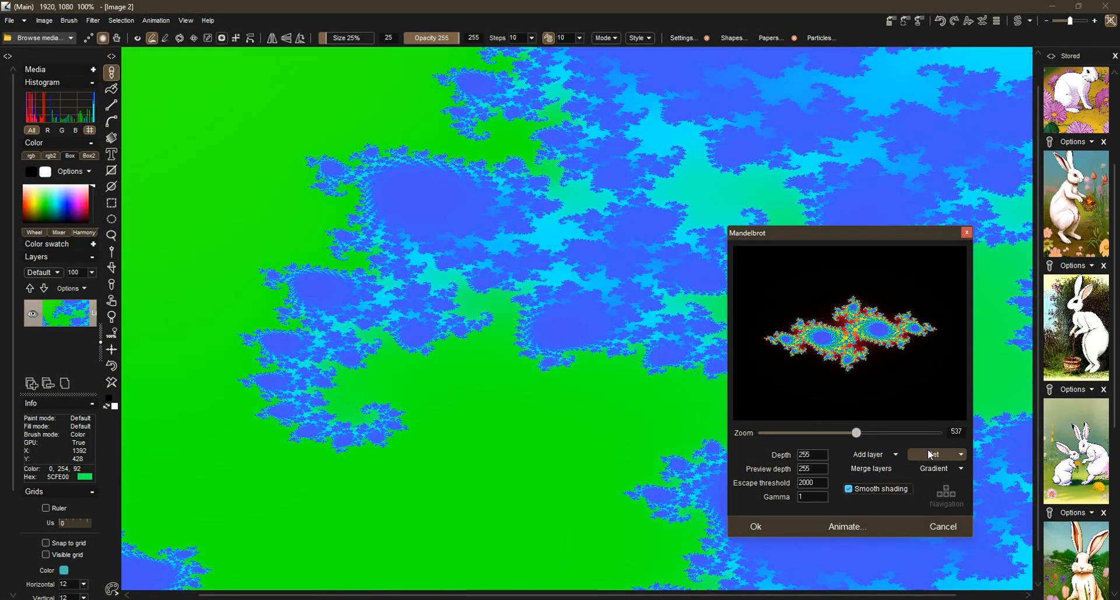
Switch the fractal set to Julia 4, set the zoom to 723 and apply the filter
{"action": "left_click", "coordinate": [936, 455]}
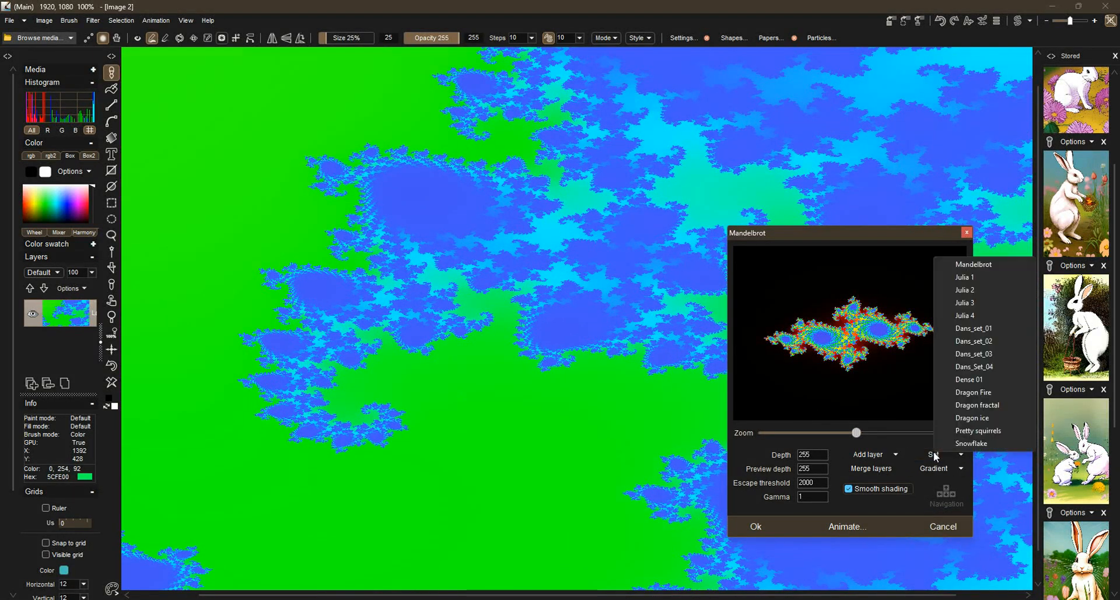
{"action": "left_click", "coordinate": [982, 313]}
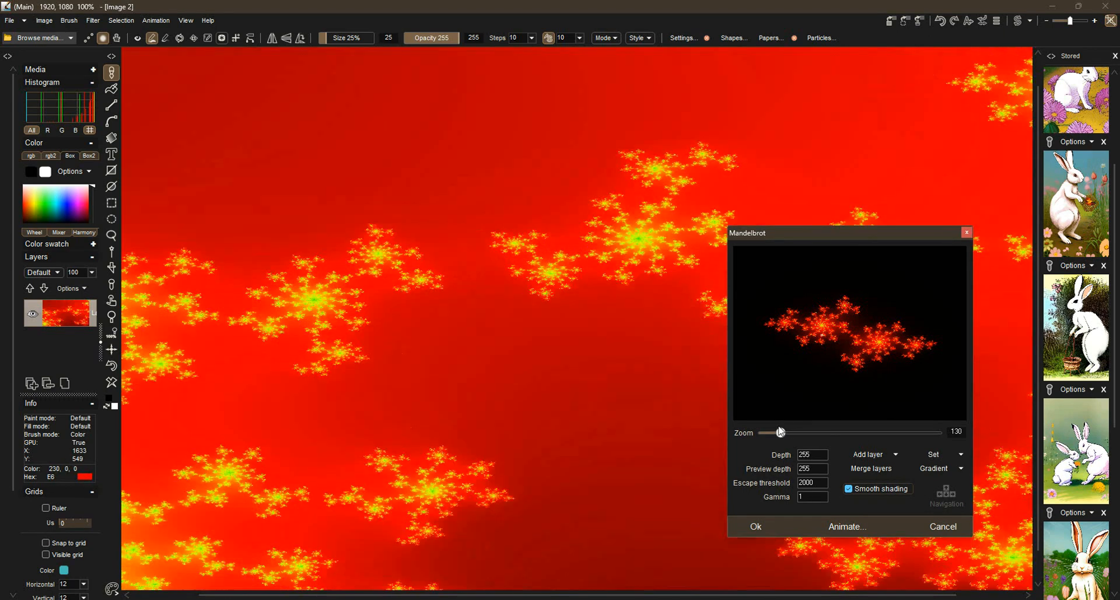
{"action": "left_click_drag", "start_coordinate": [857, 435], "coordinate": [889, 433]}
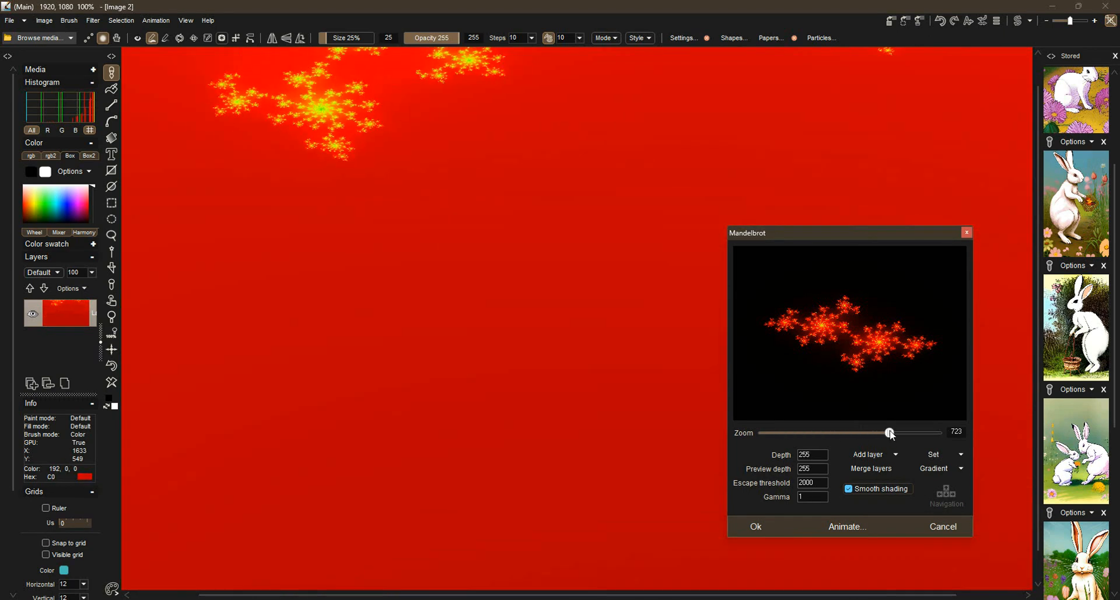
{"action": "left_click", "coordinate": [759, 526]}
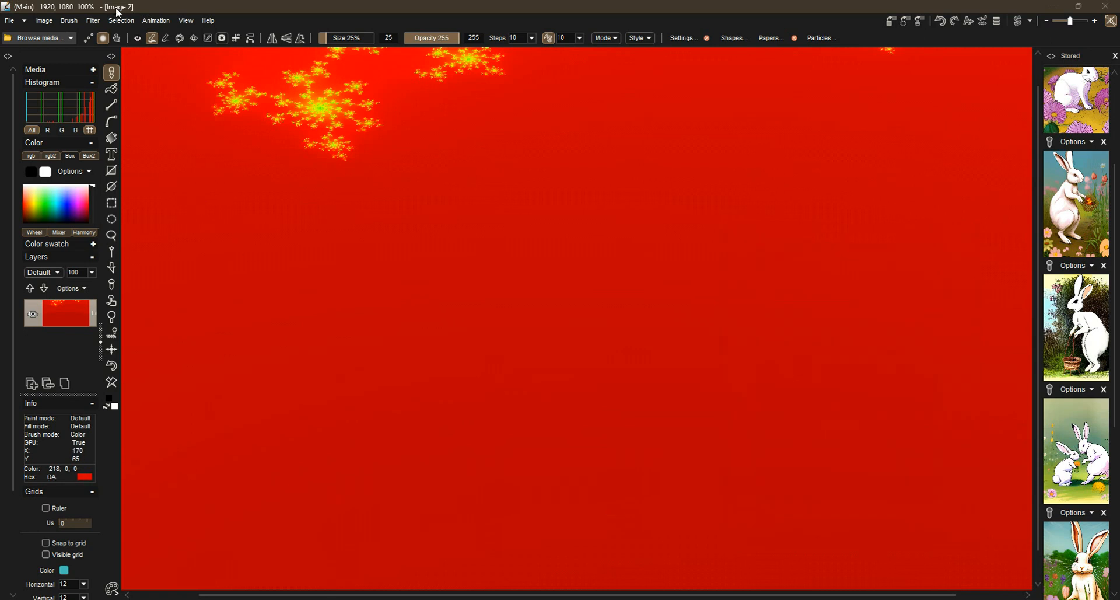
Start the Julia explorer render filter and move its dialog aside to uncover the fractal
{"action": "left_click", "coordinate": [92, 22]}
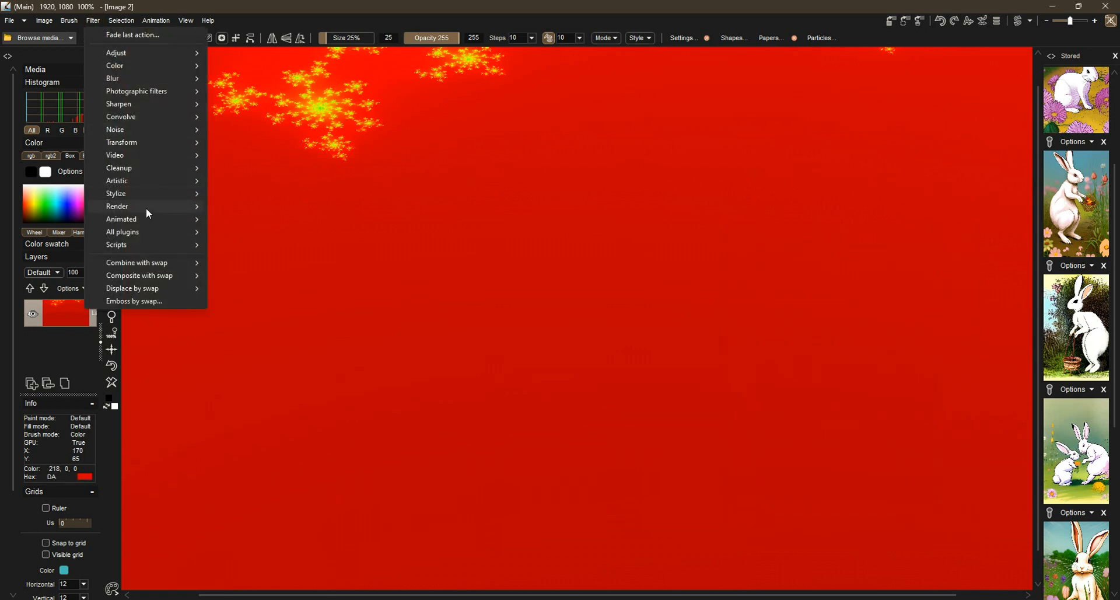
{"action": "mouse_move", "coordinate": [146, 209]}
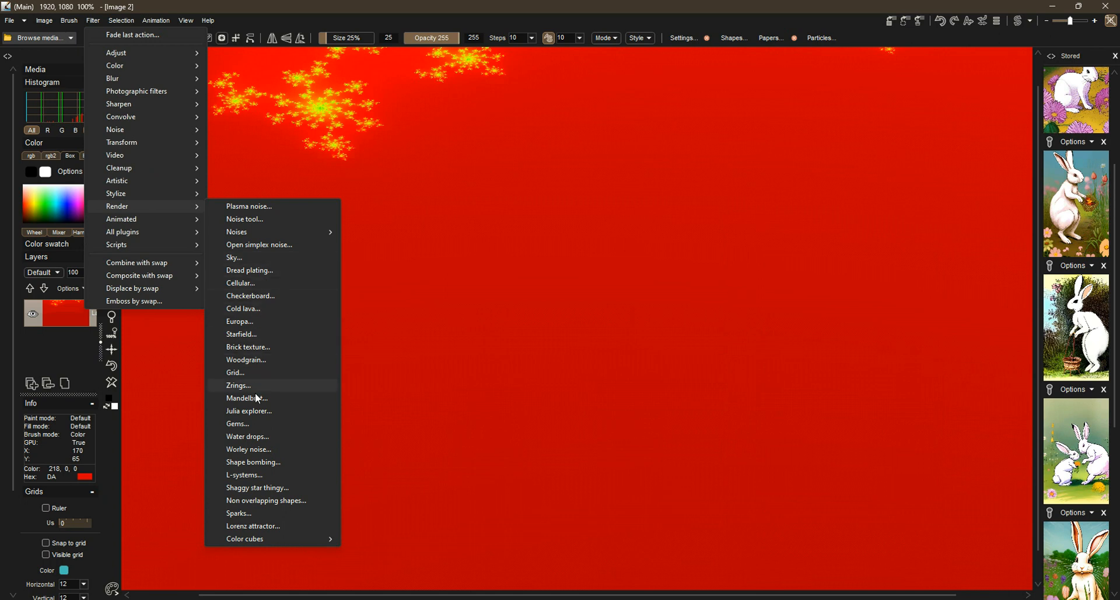
{"action": "left_click", "coordinate": [255, 412]}
{"action": "left_click_drag", "start_coordinate": [511, 305], "coordinate": [532, 304]}
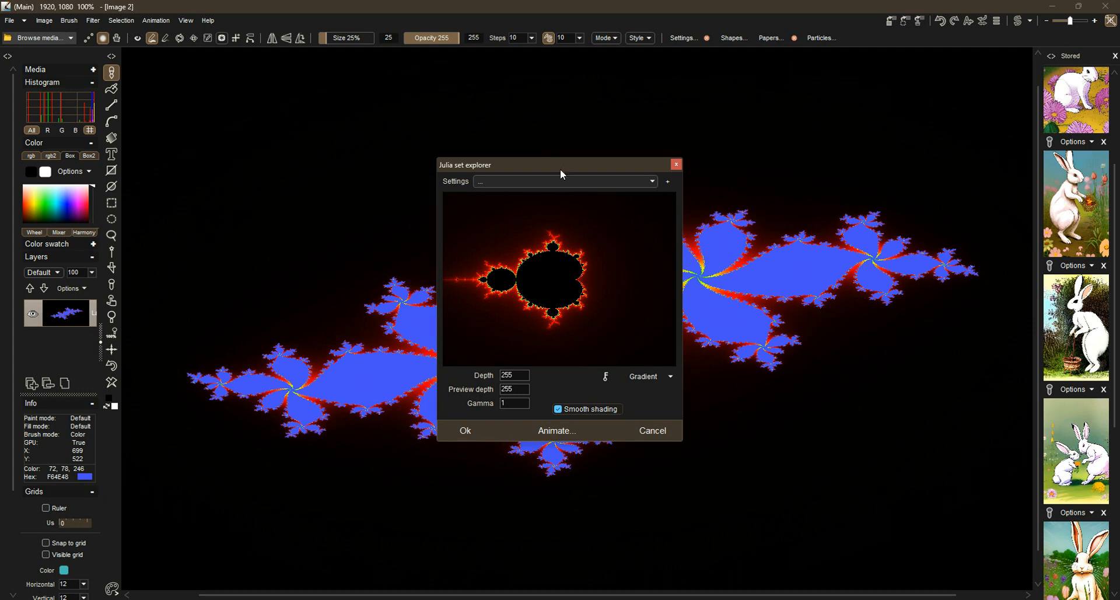
{"action": "left_click_drag", "start_coordinate": [561, 167], "coordinate": [830, 229]}
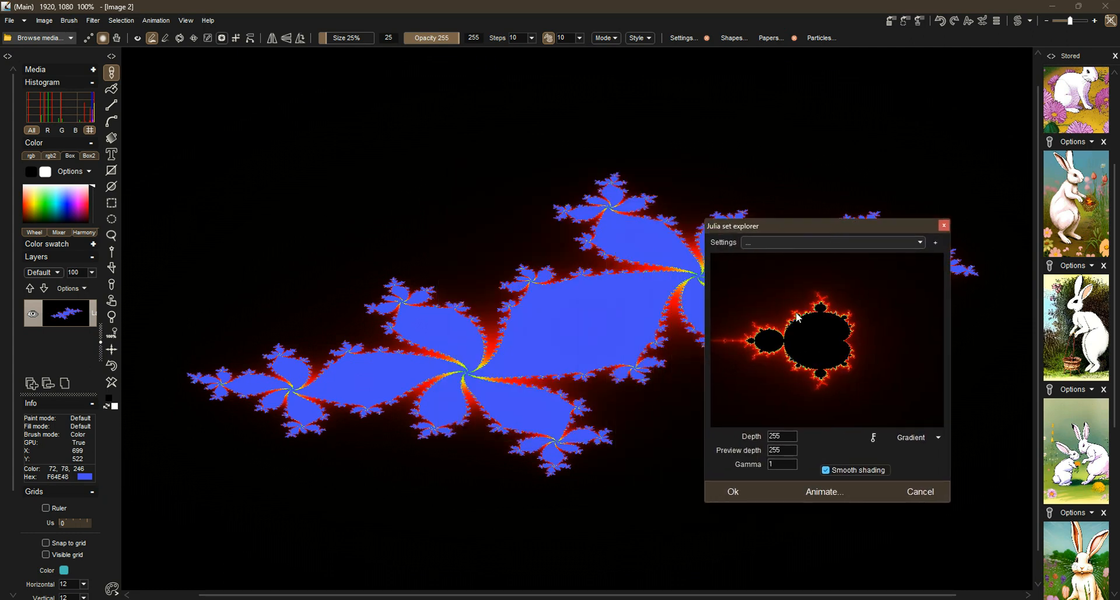
Try different Julia sets by sampling points around the edge and along the left spike of the Mandelbrot preview
{"action": "left_click_drag", "start_coordinate": [781, 390], "coordinate": [818, 376]}
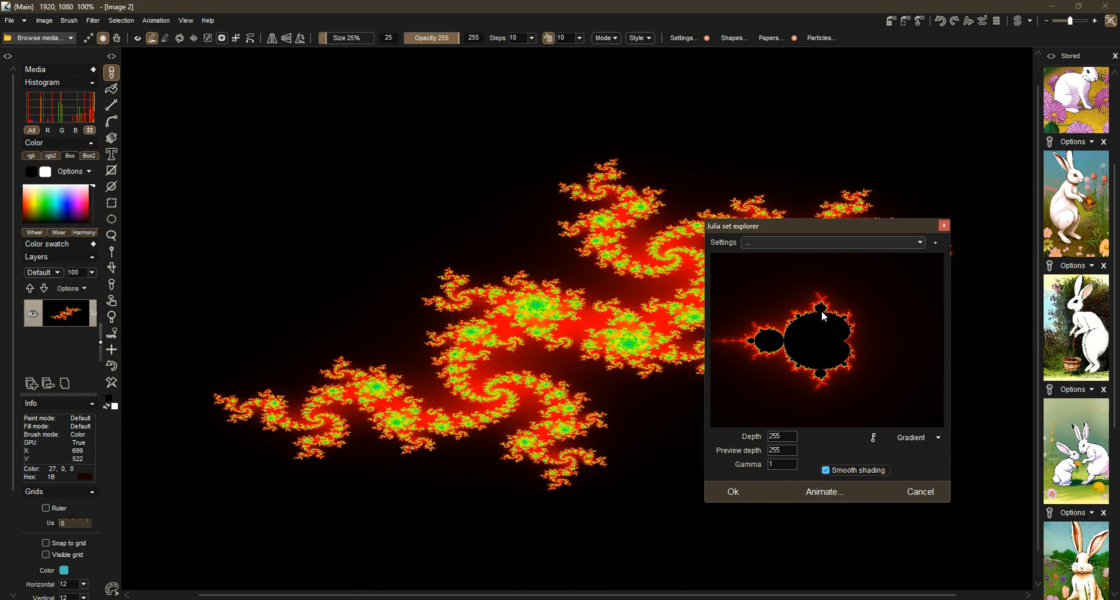
{"action": "left_click_drag", "start_coordinate": [816, 311], "coordinate": [812, 313]}
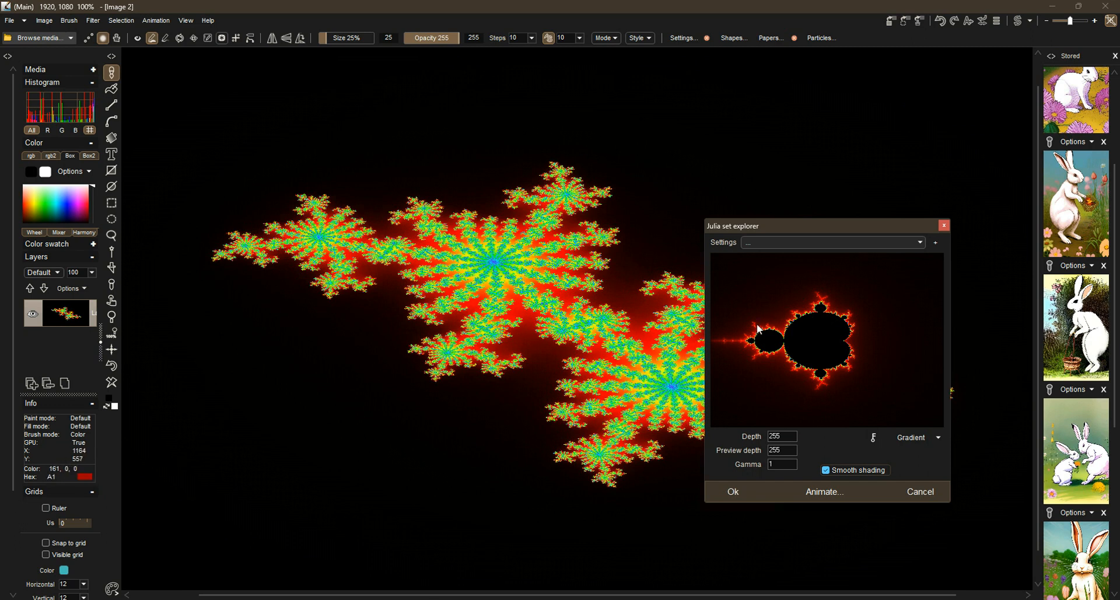
{"action": "left_click_drag", "start_coordinate": [792, 326], "coordinate": [810, 343]}
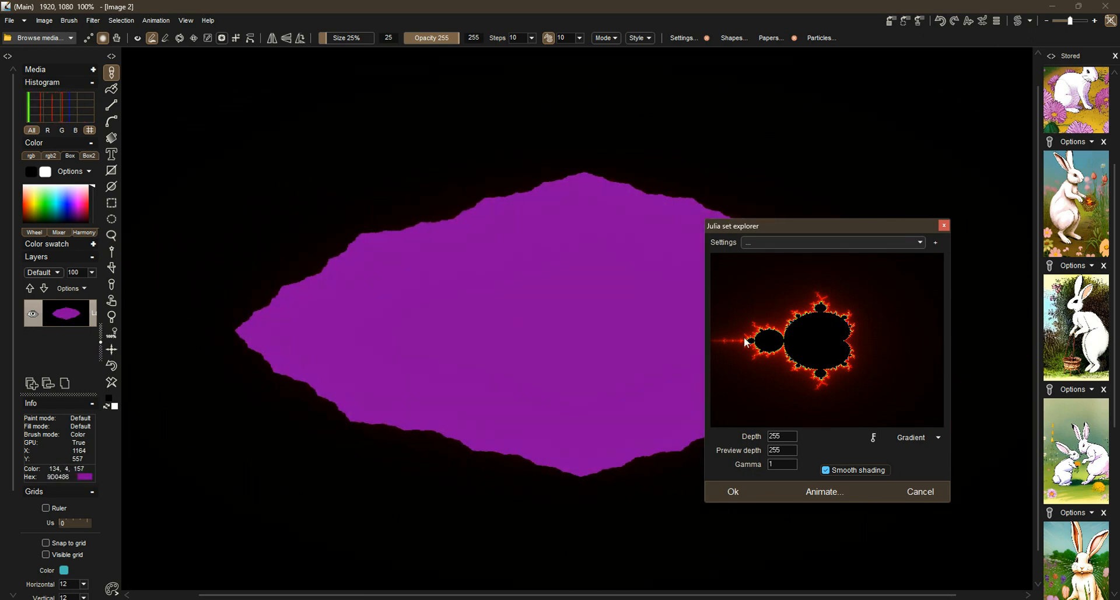
{"action": "left_click", "coordinate": [723, 339]}
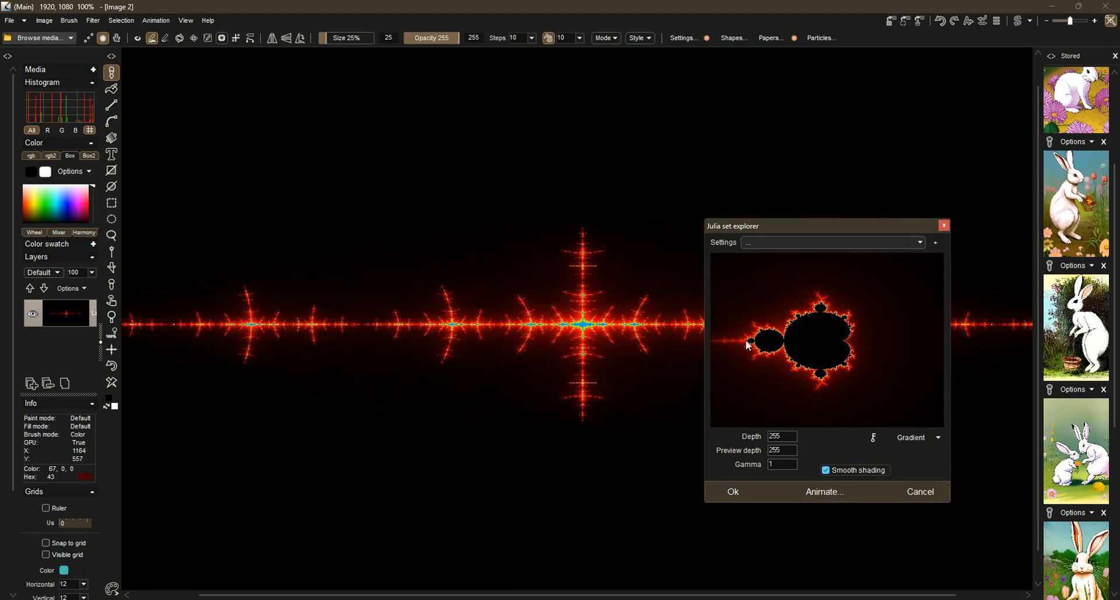
{"action": "left_click_drag", "start_coordinate": [750, 343], "coordinate": [812, 310]}
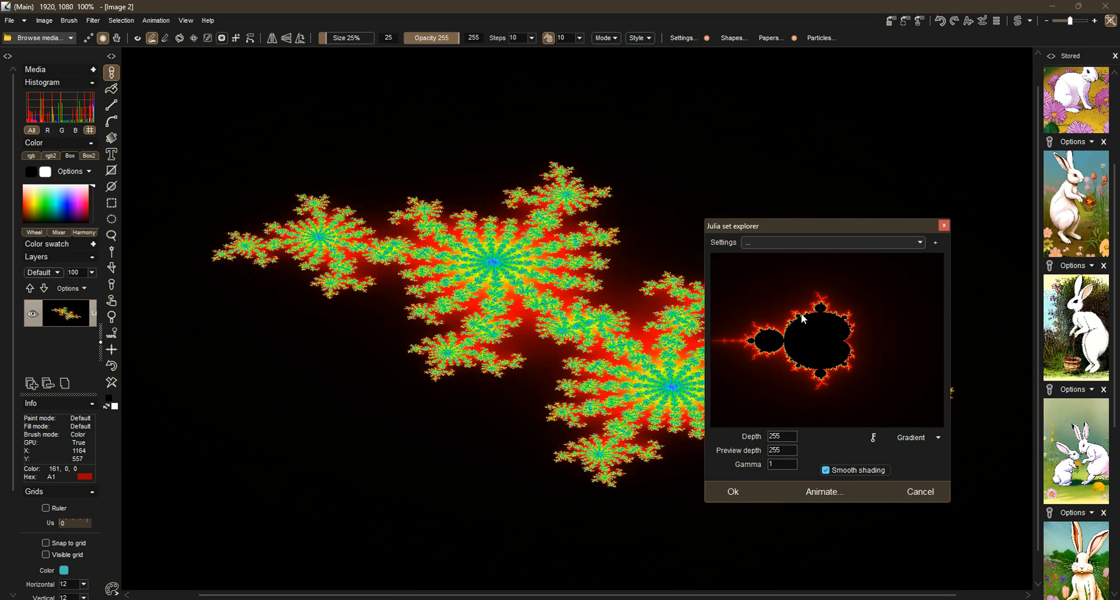
{"action": "left_click_drag", "start_coordinate": [811, 309], "coordinate": [848, 368]}
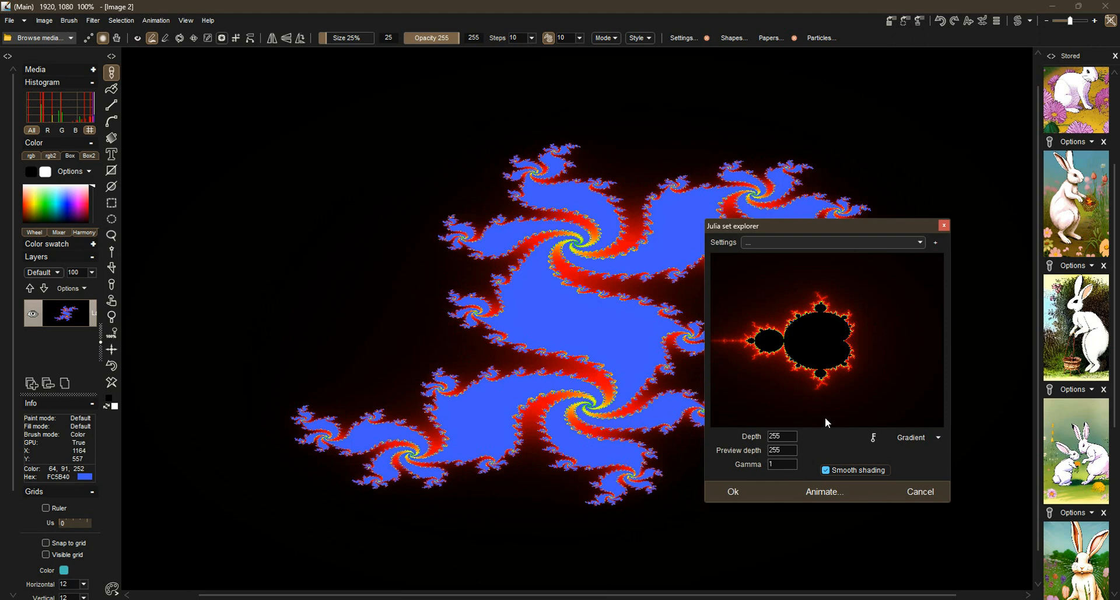
Look through the gradients window and the saved Julia settings without choosing any
{"action": "left_click", "coordinate": [891, 436]}
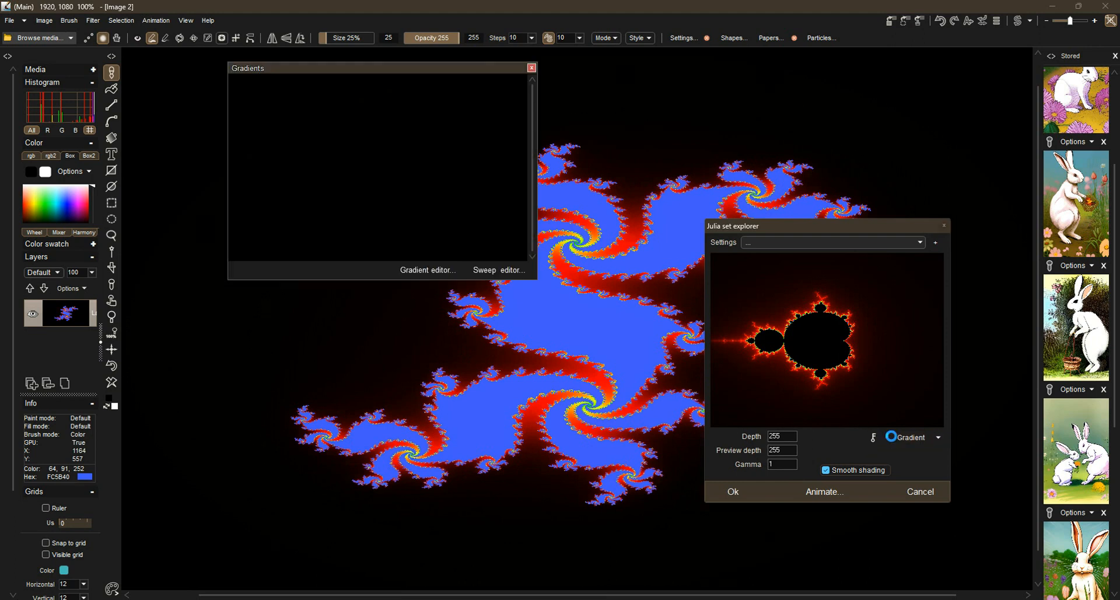
{"action": "left_click", "coordinate": [531, 69]}
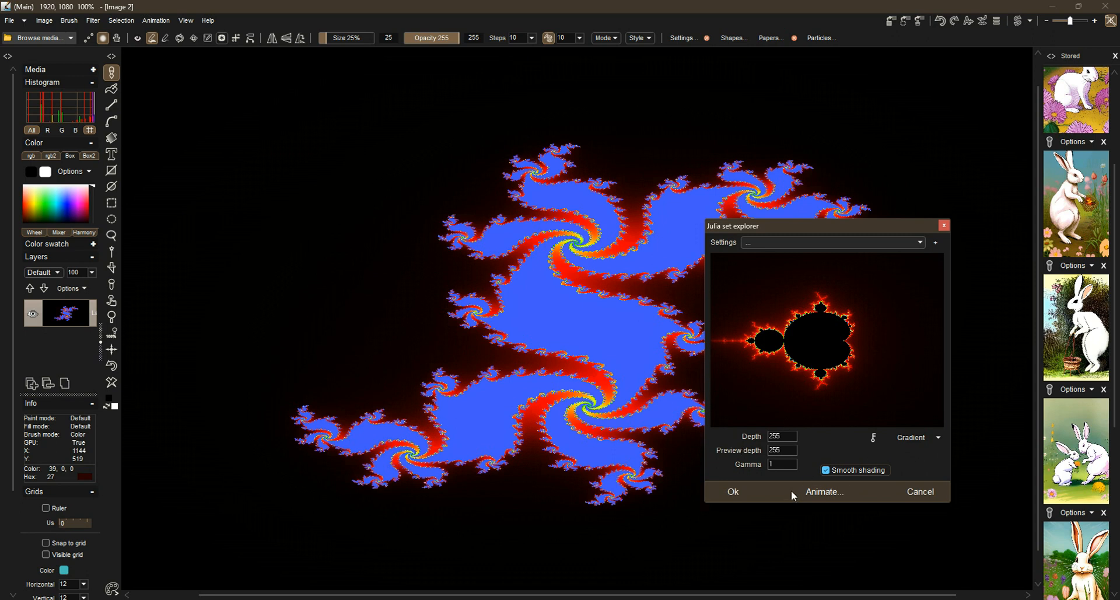
{"action": "left_click", "coordinate": [904, 243]}
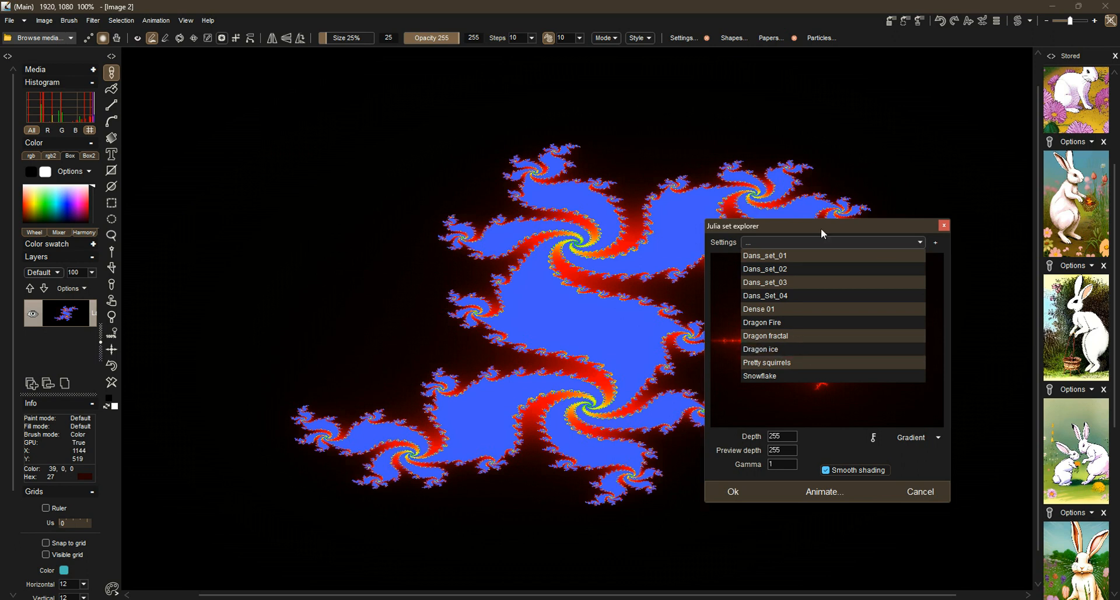
{"action": "left_click", "coordinate": [722, 272]}
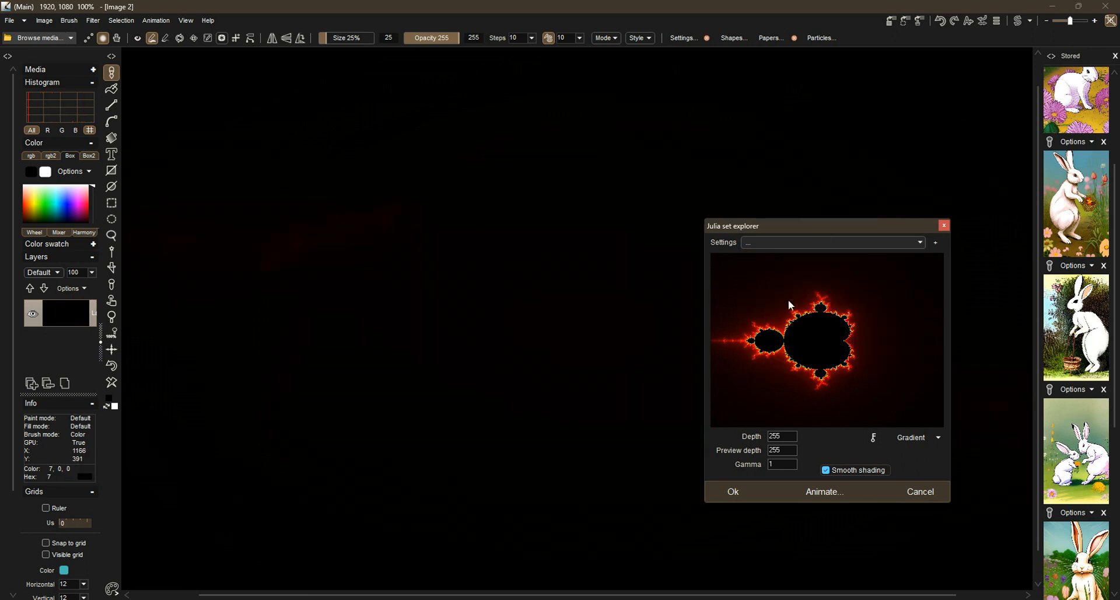
Pick a Julia set near the Mandelbrot preview's upper-left edge and create a 60-frame animation at 24 fps copying the current frame
{"action": "left_click", "coordinate": [797, 337]}
{"action": "left_click_drag", "start_coordinate": [797, 322], "coordinate": [786, 330]}
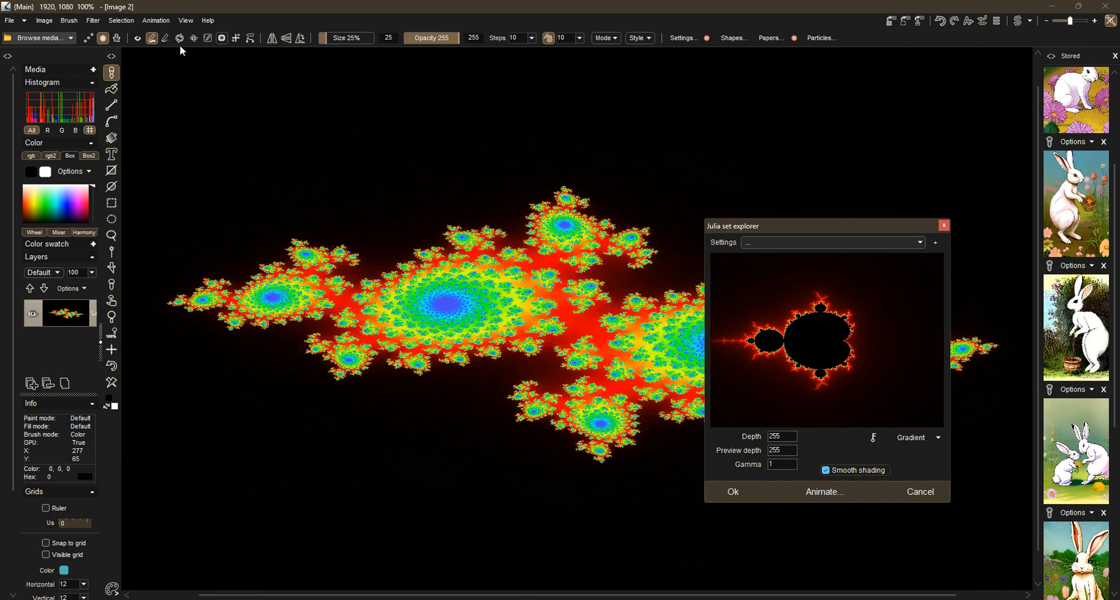
{"action": "left_click", "coordinate": [146, 23]}
{"action": "left_click", "coordinate": [166, 36]}
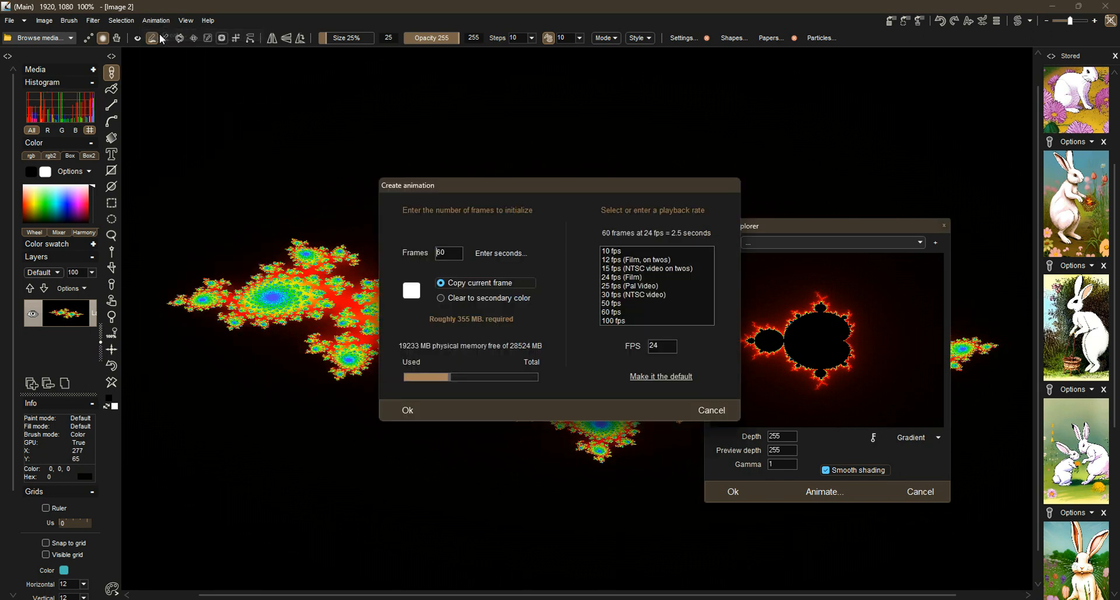
{"action": "left_click", "coordinate": [384, 407]}
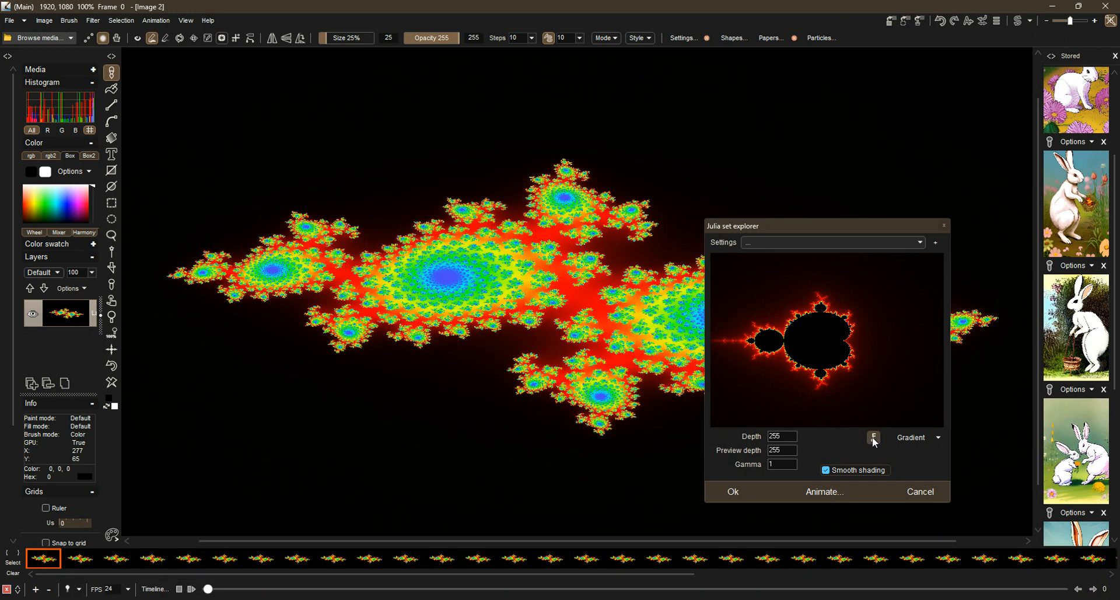
Place a ten-point key path along the Mandelbrot preview's upper edge, from the left spike to the right side, and render the animation
{"action": "left_click", "coordinate": [879, 443]}
{"action": "left_click", "coordinate": [873, 436]}
{"action": "left_click", "coordinate": [723, 338]}
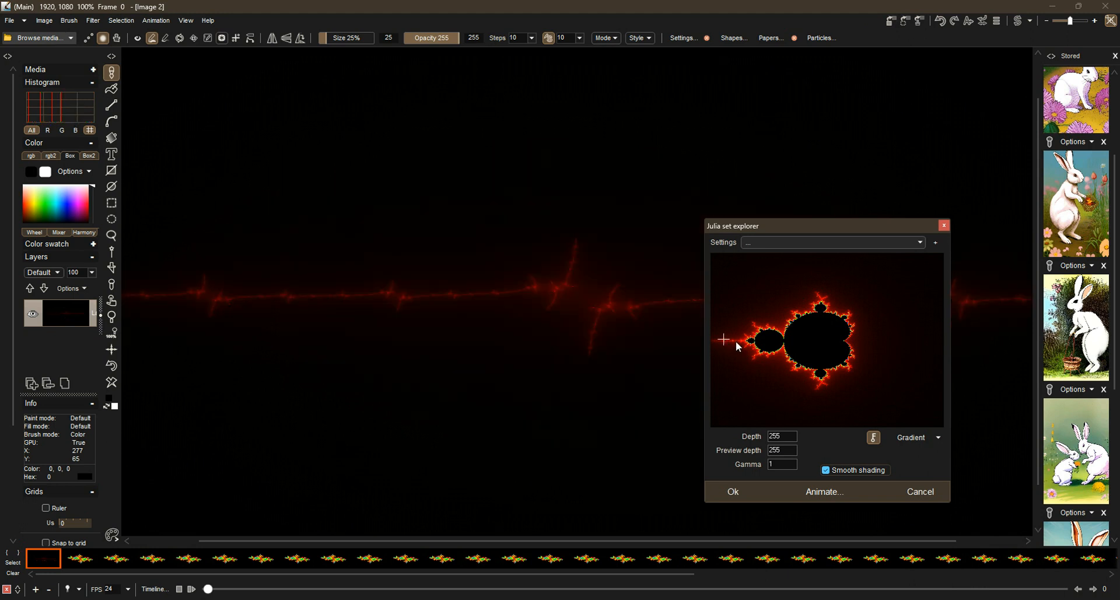
{"action": "left_click", "coordinate": [742, 341]}
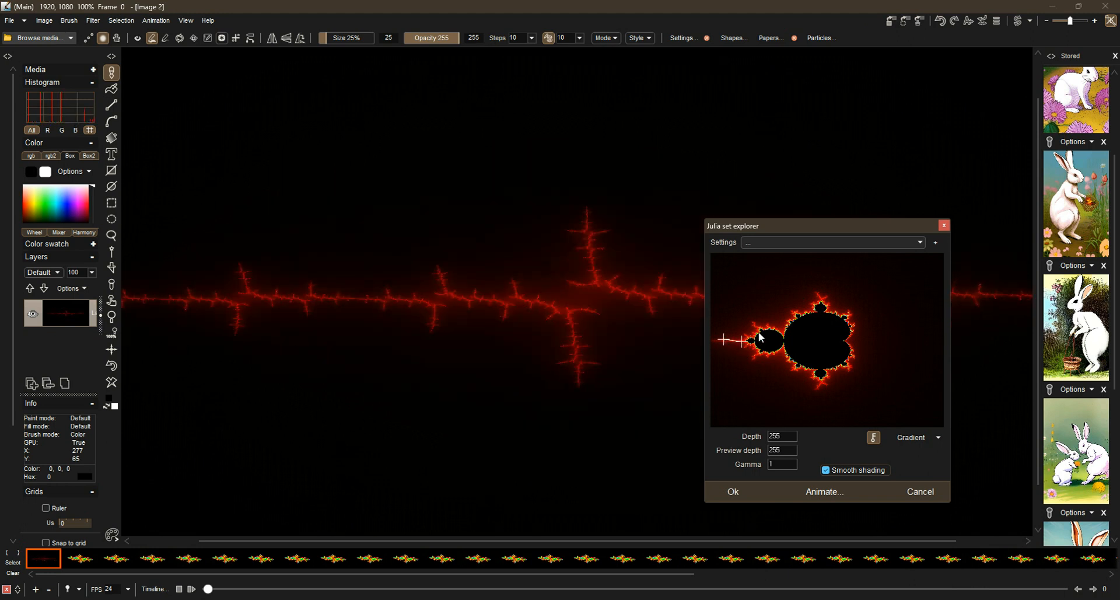
{"action": "left_click", "coordinate": [759, 333]}
{"action": "left_click", "coordinate": [780, 330]}
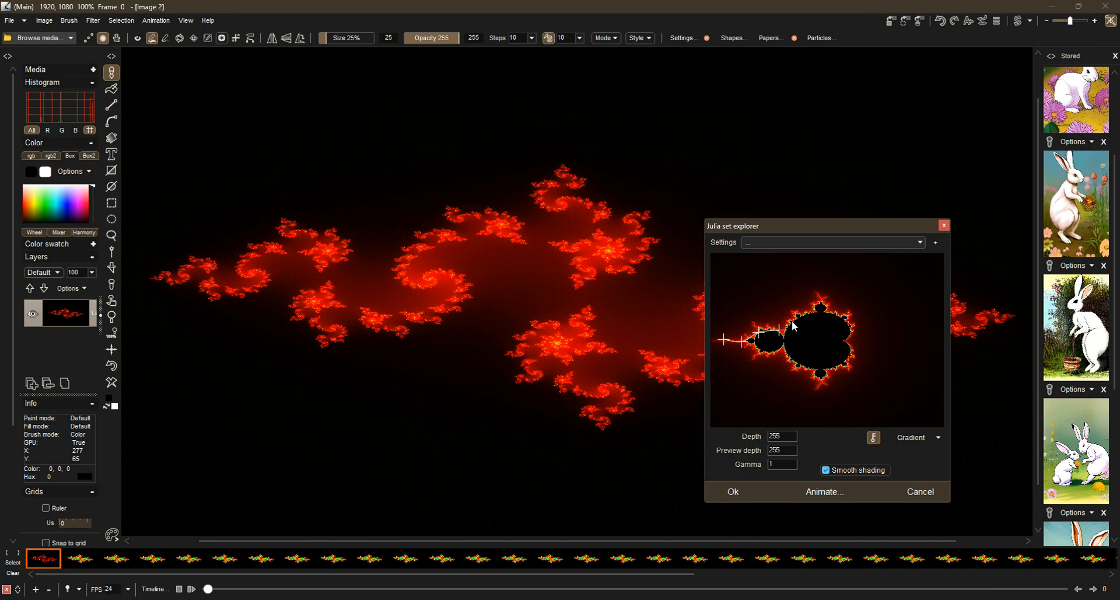
{"action": "left_click", "coordinate": [792, 321]}
{"action": "left_click", "coordinate": [808, 309]}
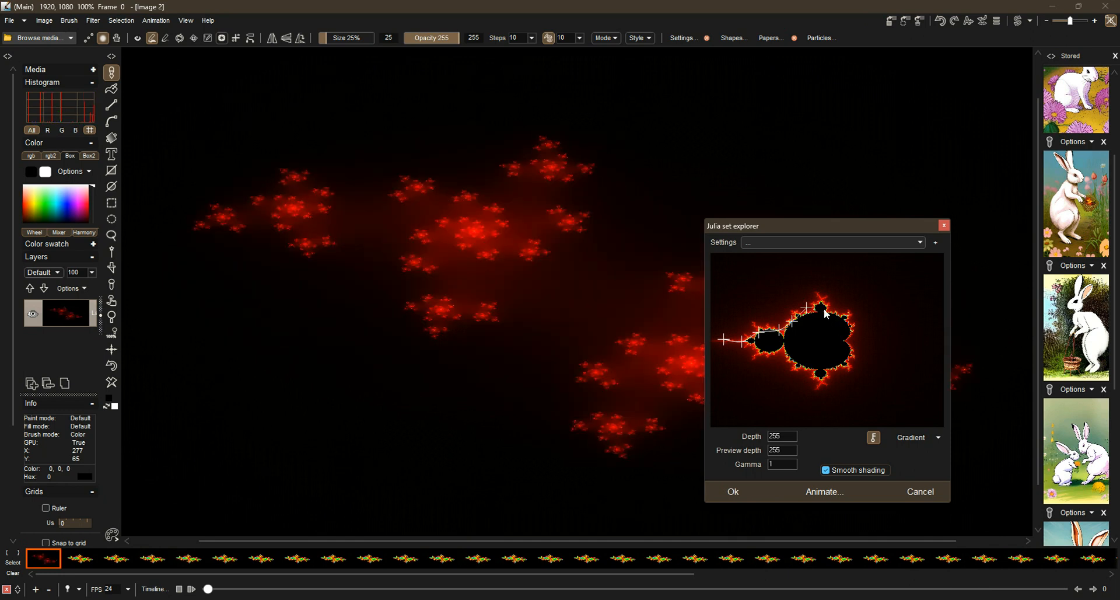
{"action": "left_click", "coordinate": [822, 308]}
{"action": "left_click", "coordinate": [843, 316]}
{"action": "left_click", "coordinate": [850, 328]}
{"action": "left_click", "coordinate": [851, 343]}
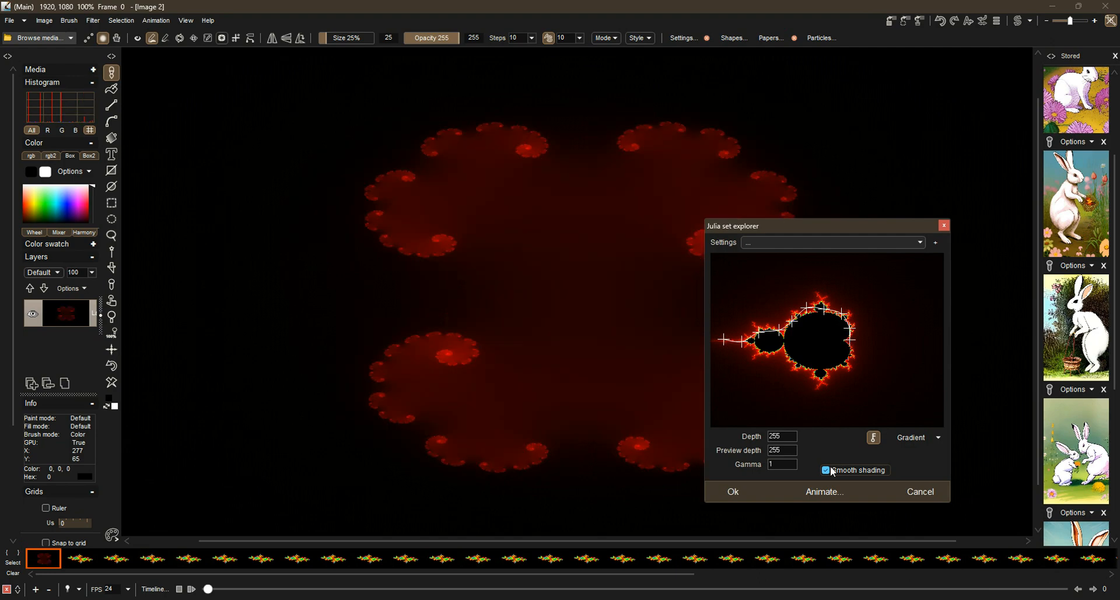
{"action": "left_click", "coordinate": [825, 490]}
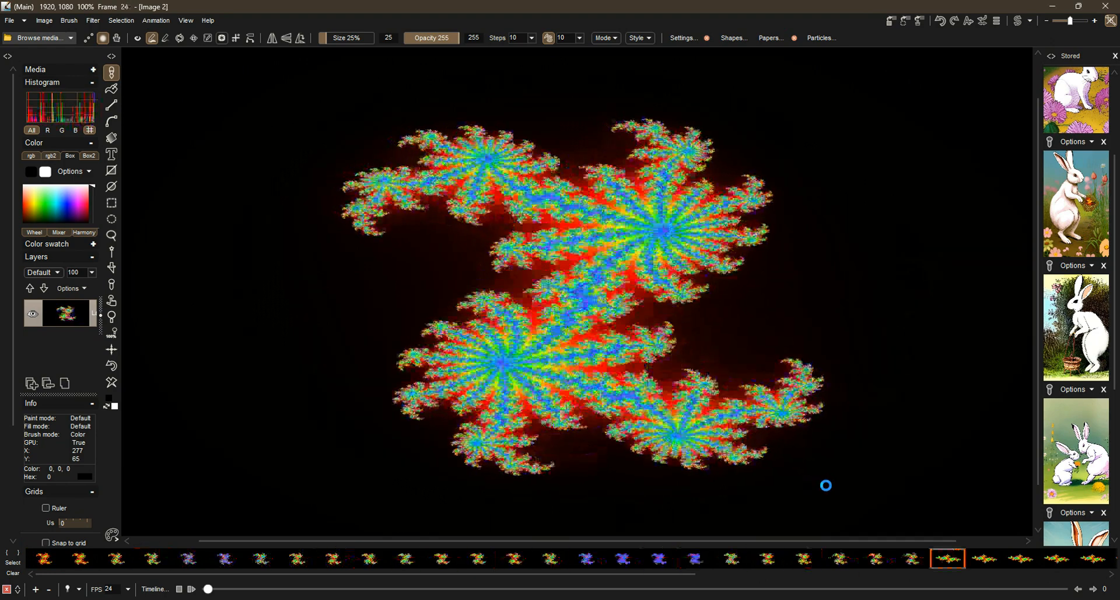